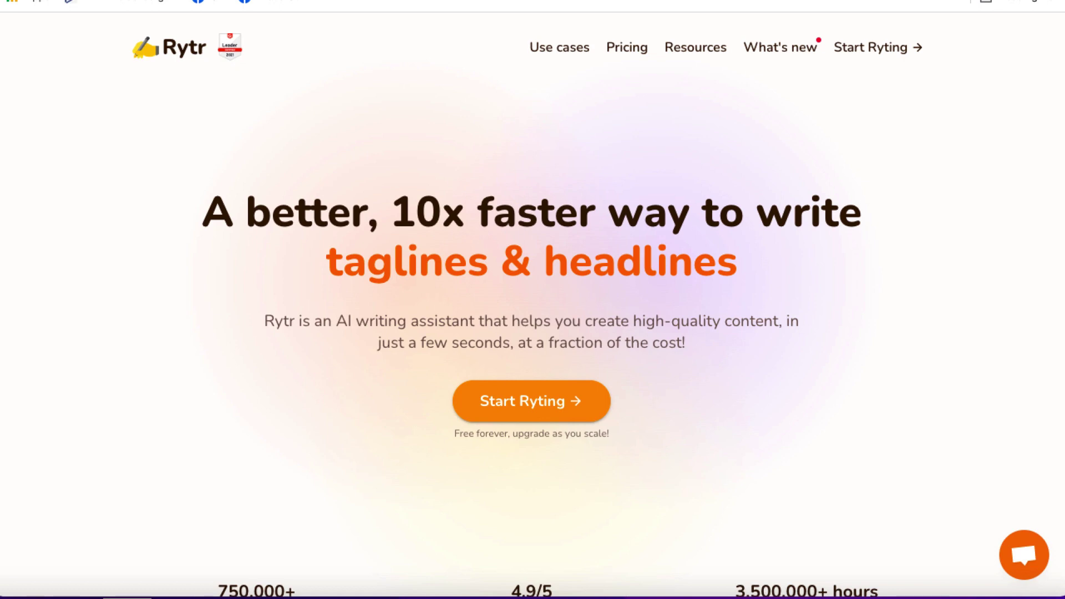
# Step: Open the pricing page and review what the Free, Saver and Unlimited plans include
pyautogui.click(627, 46)
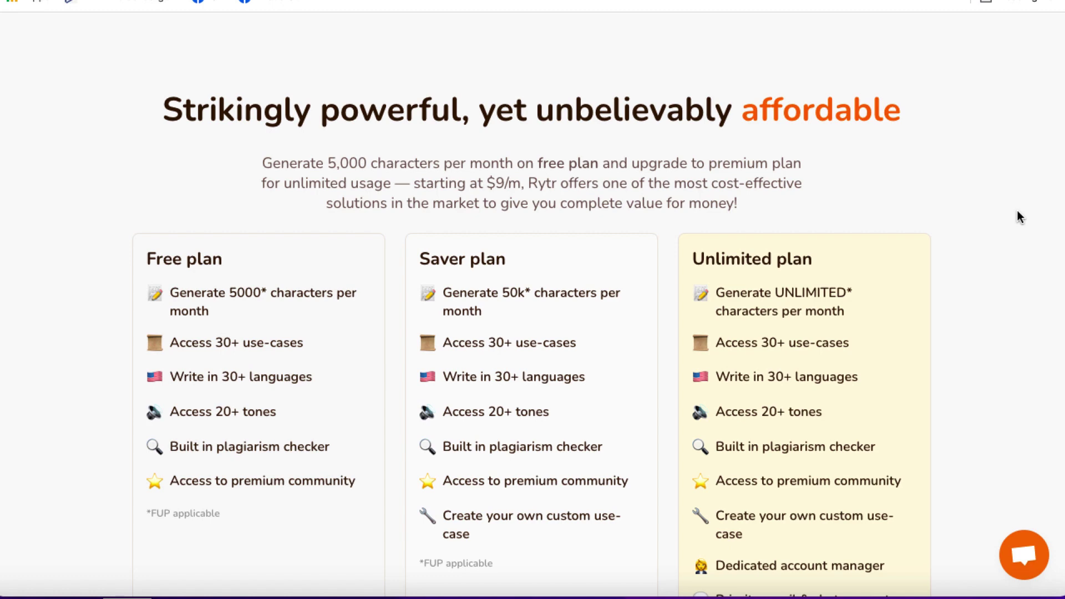
pyautogui.scroll(-4, 1017, 211)
pyautogui.scroll(1, 1018, 212)
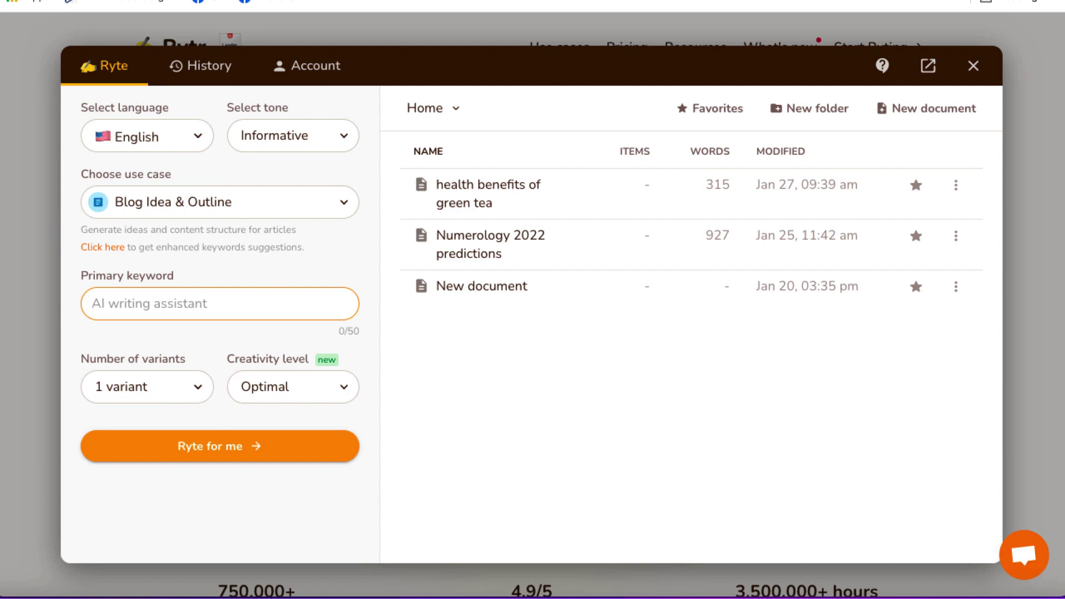
# Step: Look through the available output languages and choose English
pyautogui.click(198, 142)
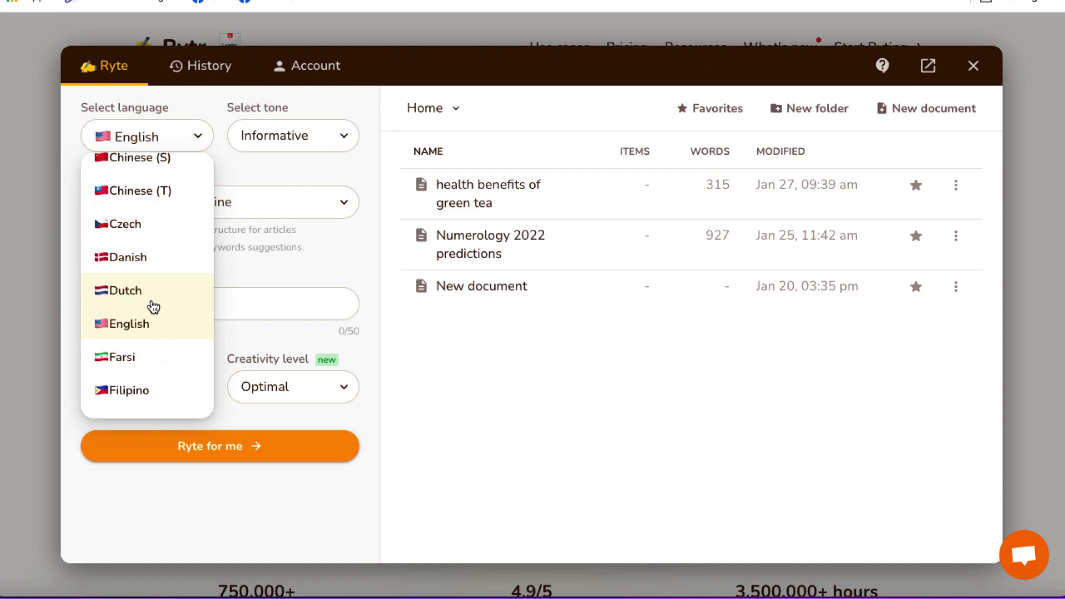
pyautogui.scroll(-2, 150, 304)
pyautogui.scroll(-6, 153, 307)
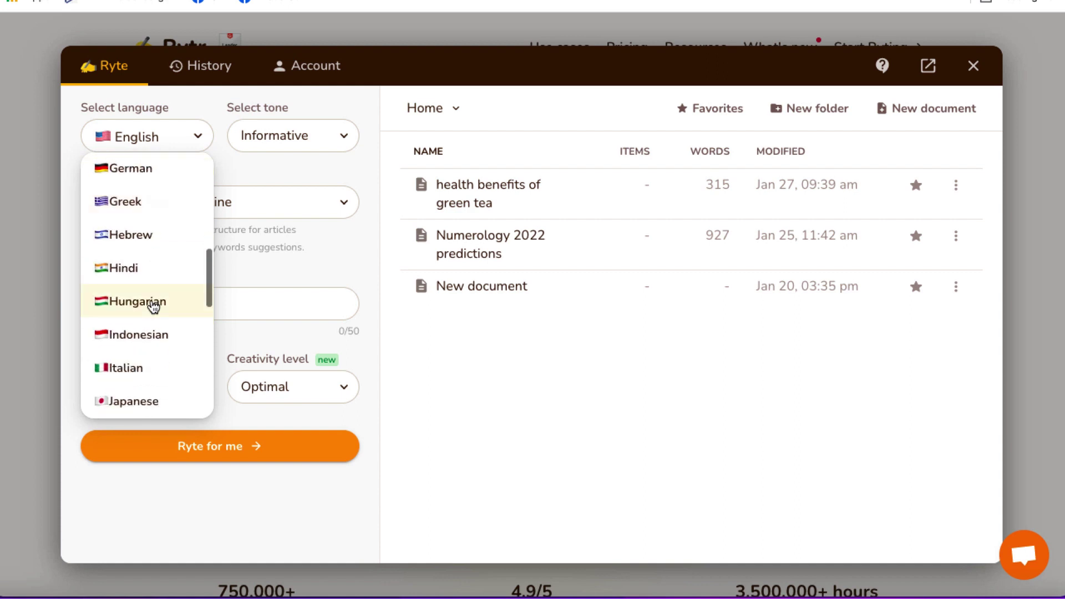
pyautogui.scroll(-5, 154, 307)
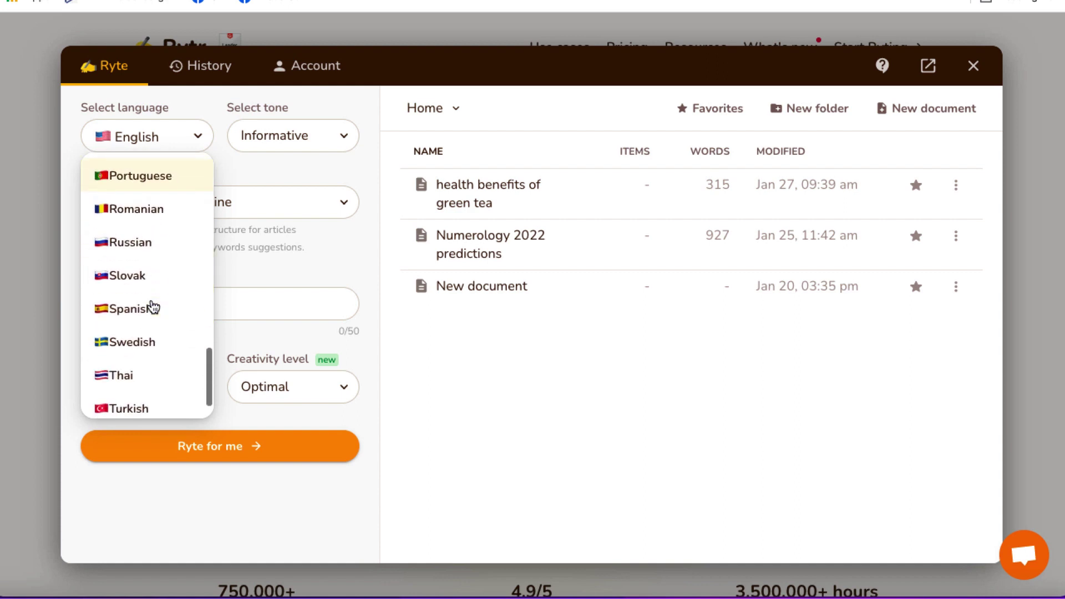
pyautogui.scroll(6, 154, 306)
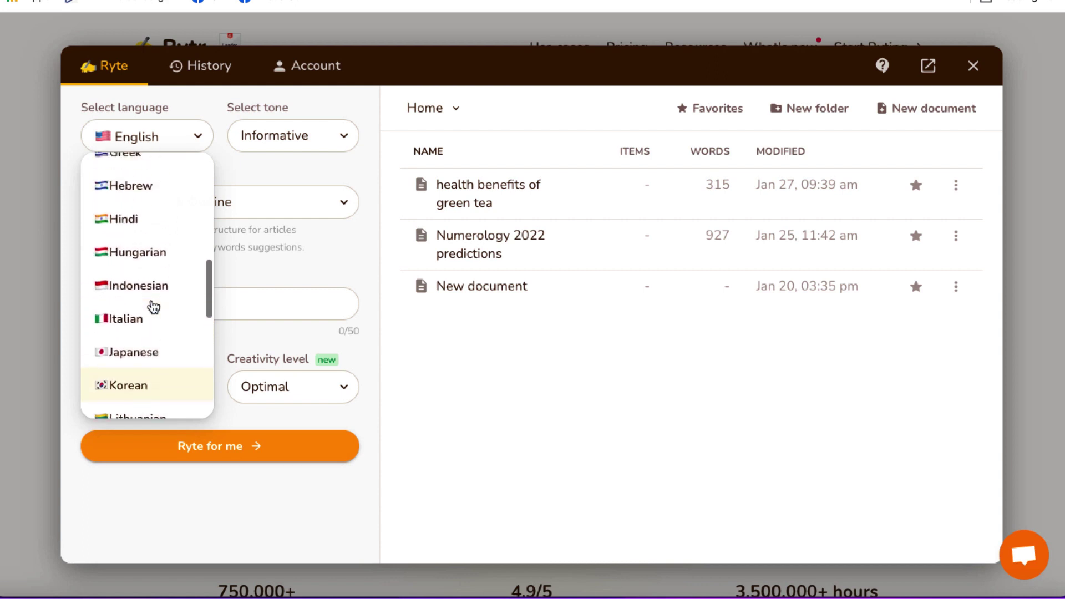
pyautogui.scroll(2, 154, 307)
pyautogui.scroll(-3, 154, 307)
pyautogui.scroll(-1, 154, 307)
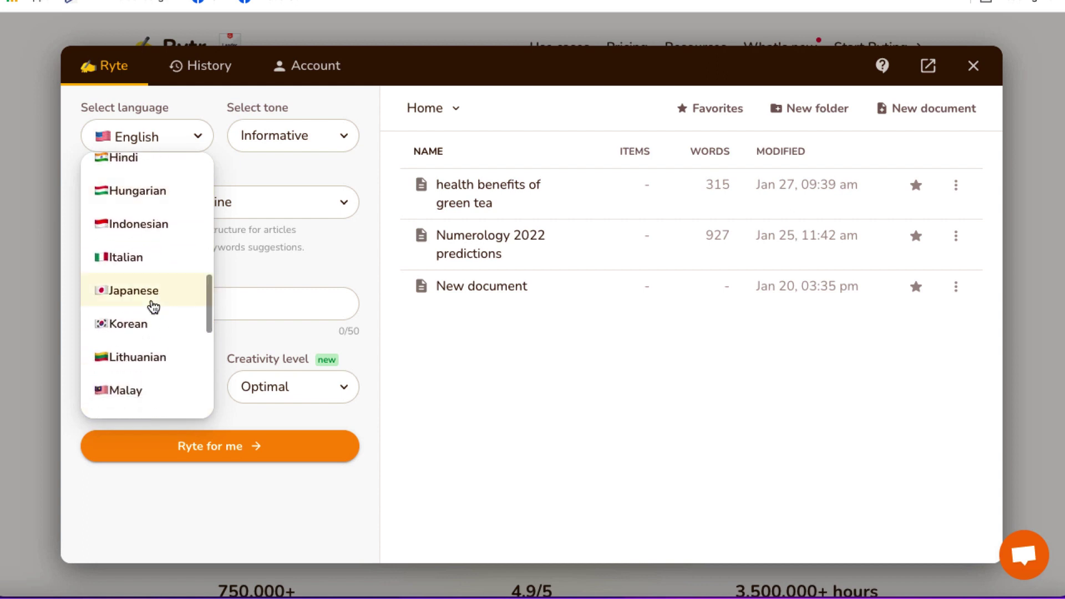
pyautogui.scroll(-2, 154, 307)
pyautogui.scroll(7, 154, 307)
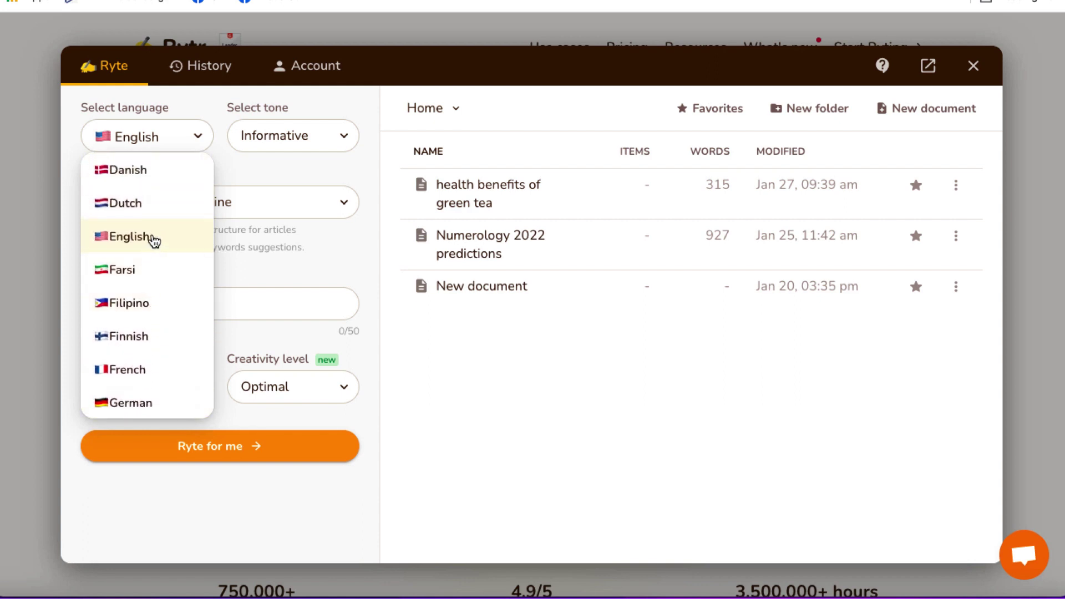
pyautogui.click(151, 236)
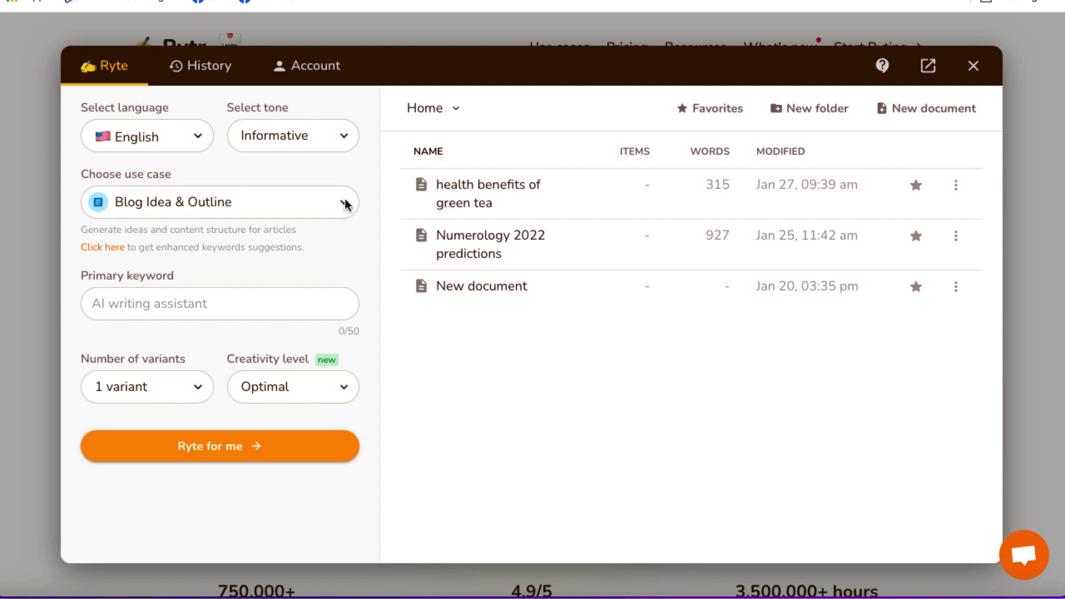
# Step: Examine the available writing tones without choosing a different one
pyautogui.click(331, 141)
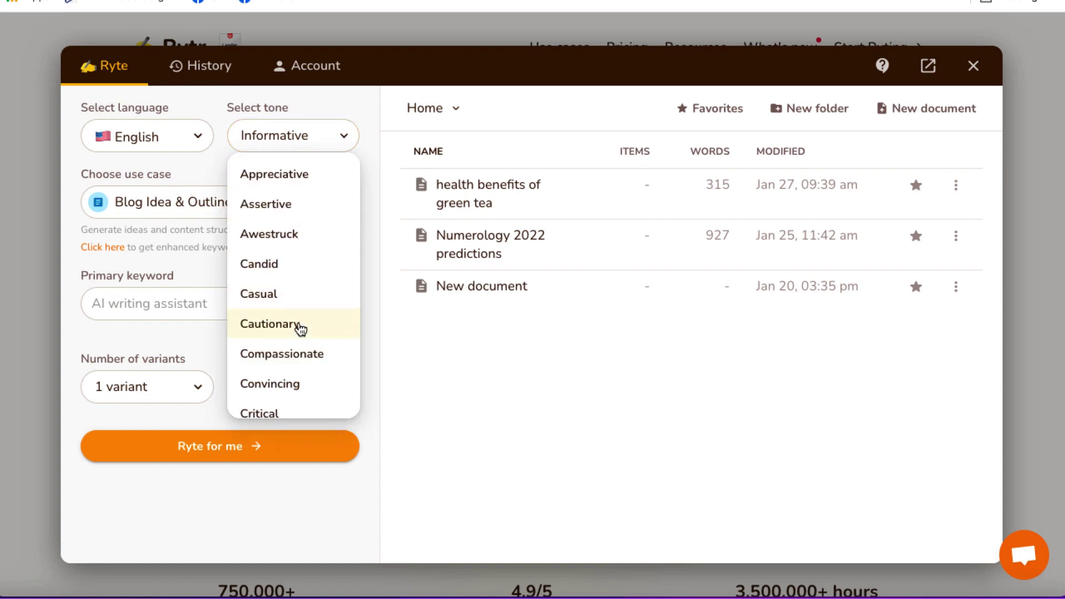
pyautogui.scroll(-1, 286, 327)
pyautogui.scroll(1, 286, 329)
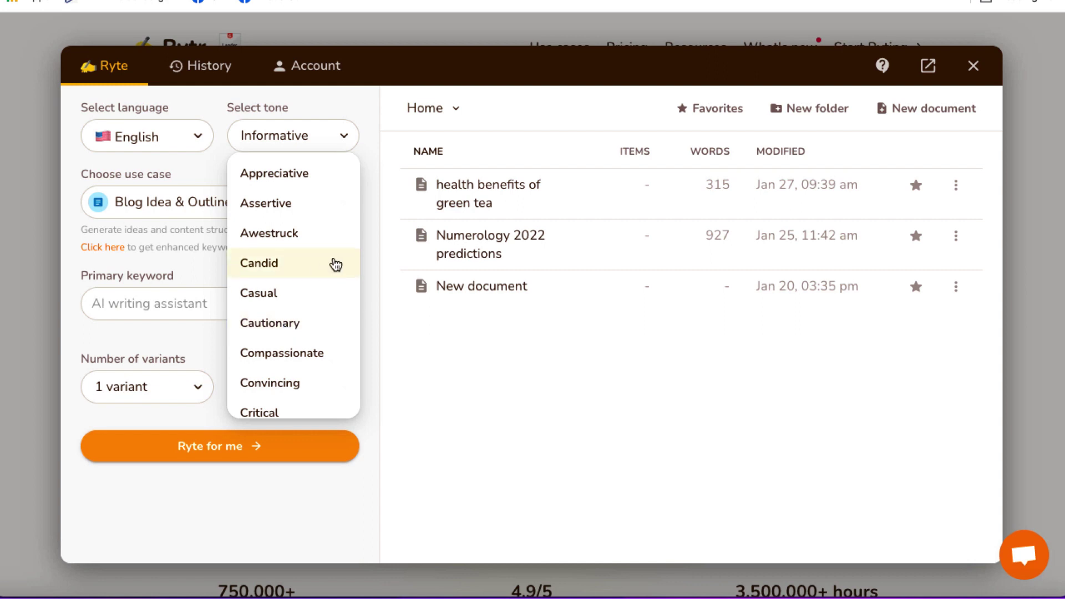
pyautogui.click(372, 251)
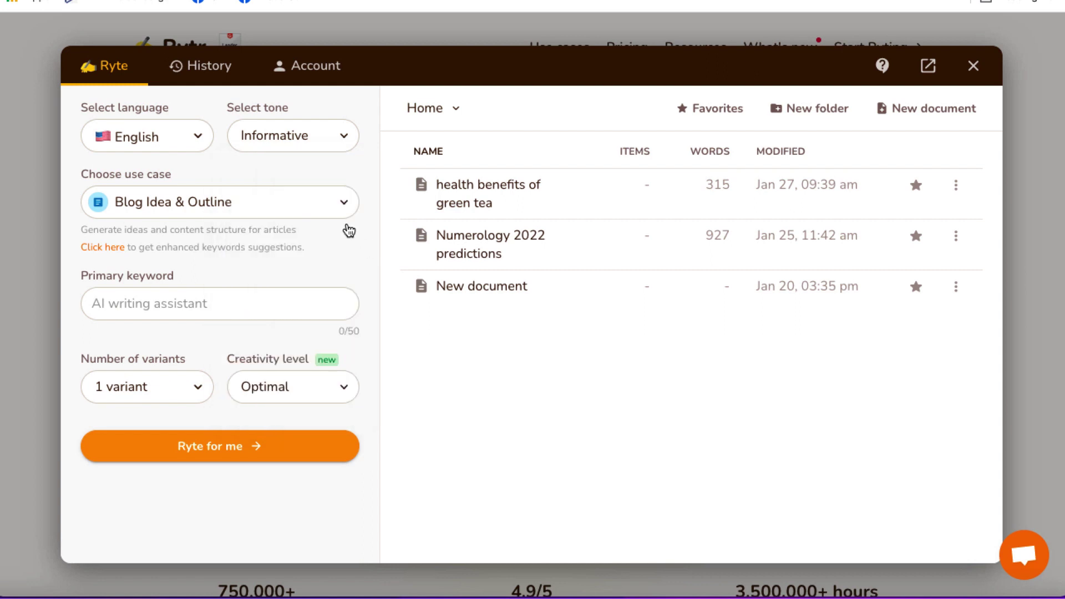
# Step: Examine the full range of use cases, from blog writing to video ideas, without choosing a different one
pyautogui.click(329, 205)
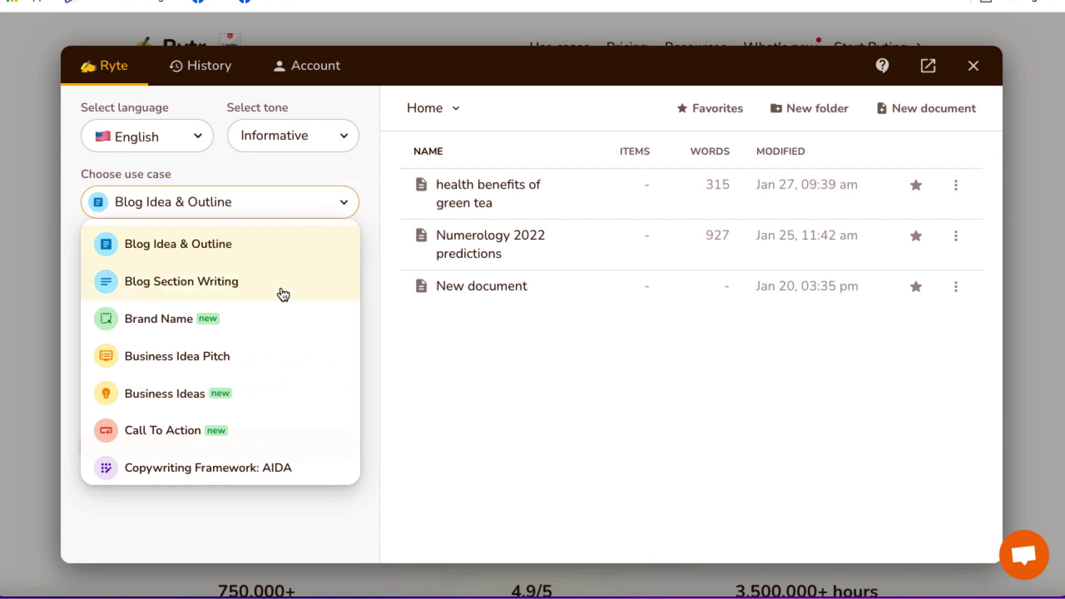
pyautogui.scroll(-3, 254, 383)
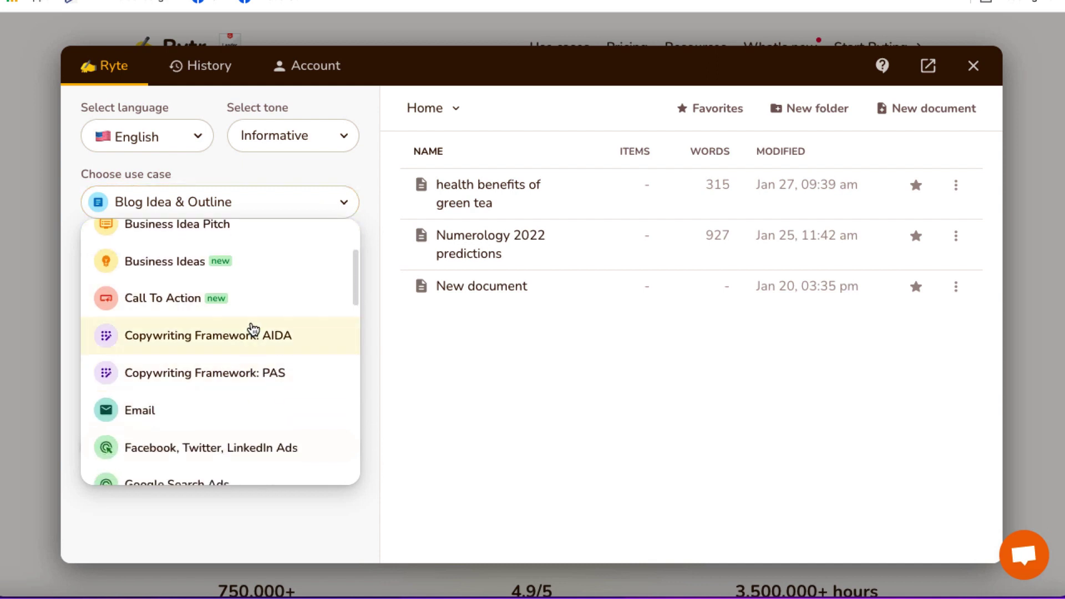
pyautogui.scroll(-2, 264, 370)
pyautogui.scroll(-3, 267, 372)
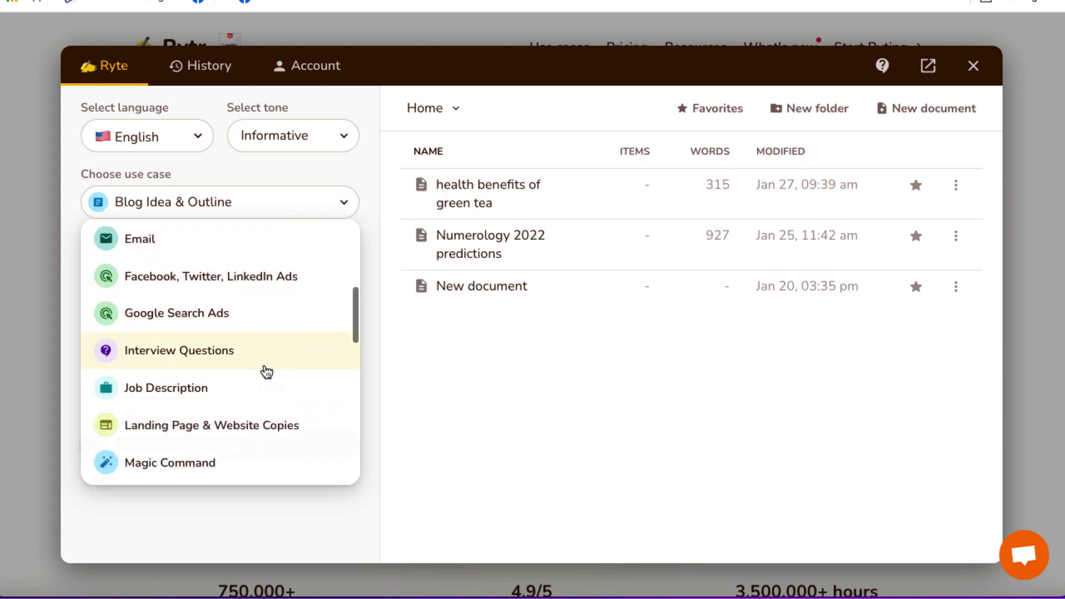
pyautogui.scroll(-3, 267, 372)
pyautogui.scroll(-3, 267, 372)
pyautogui.scroll(-5, 267, 371)
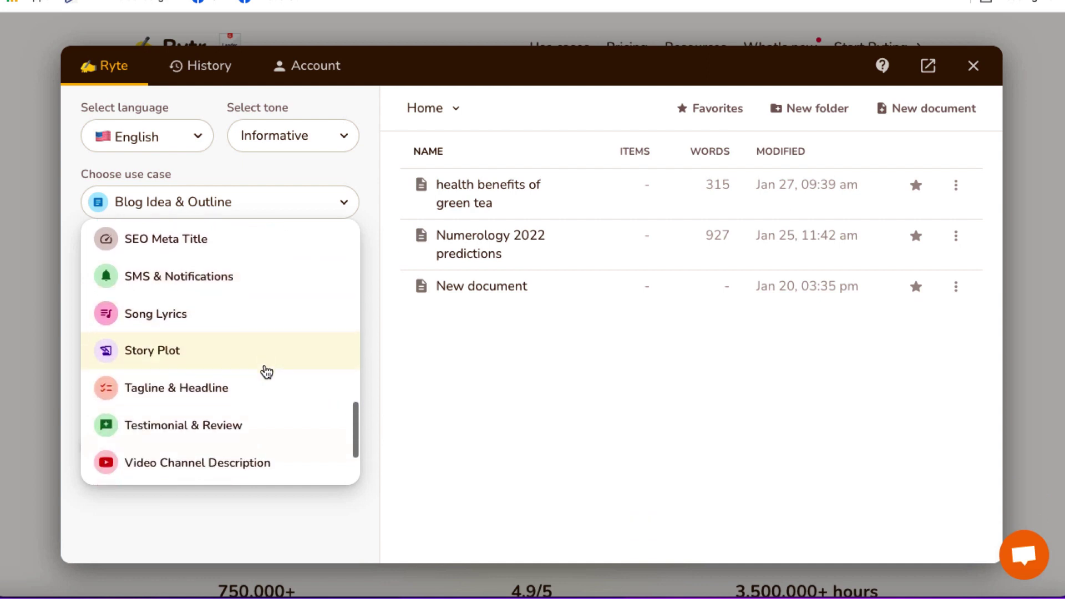
pyautogui.scroll(-2, 267, 372)
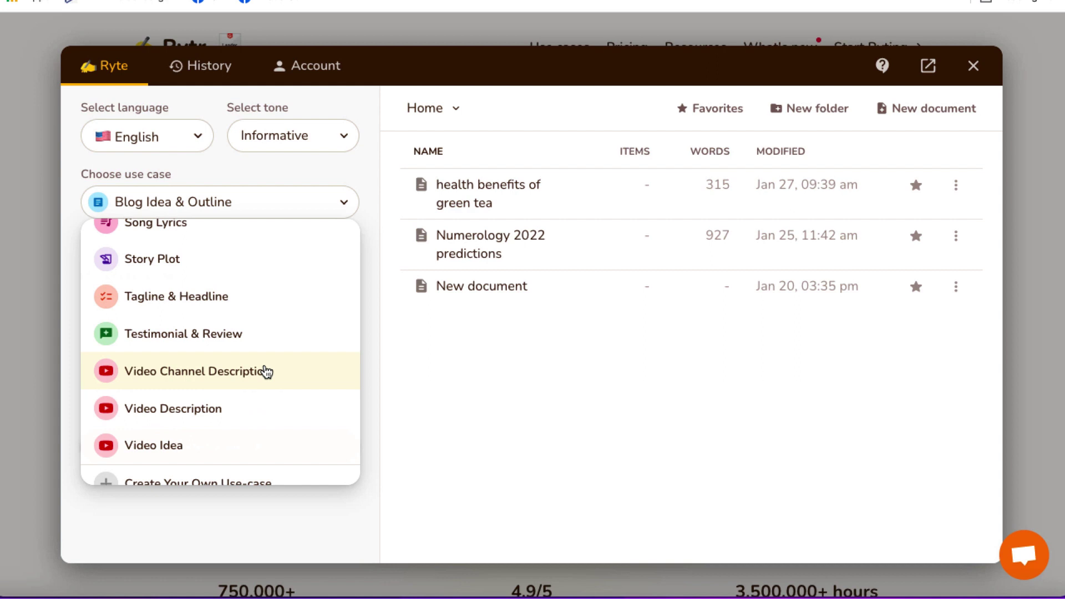
pyautogui.click(364, 171)
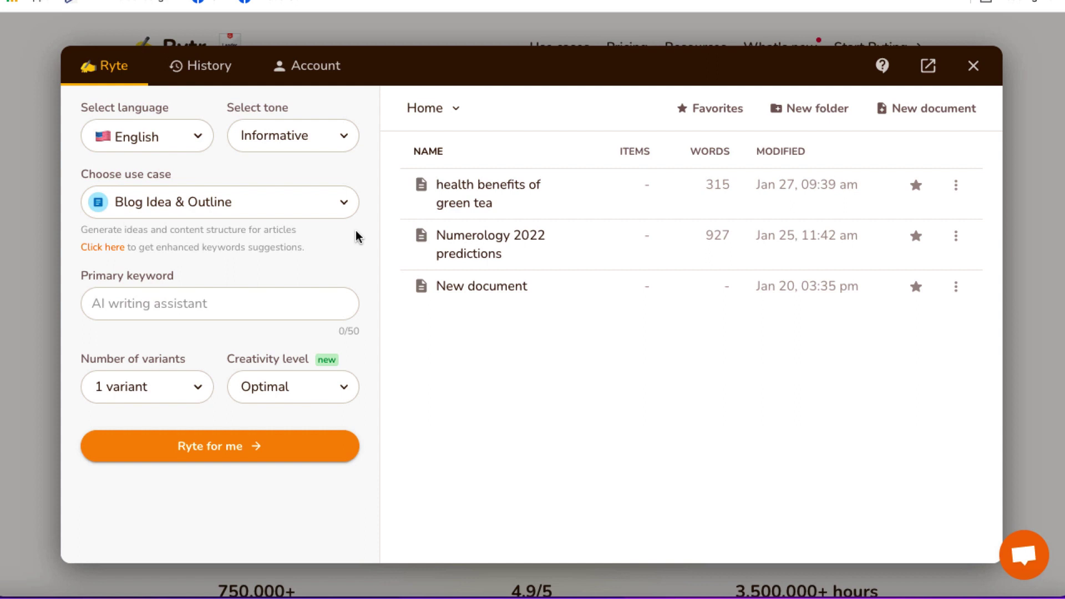
# Step: Enter "Top 3 places to visit in Japan" as the primary keyword and check the options for the number of variants
pyautogui.click(210, 301)
pyautogui.write('Top 3 places to visit in Japan')
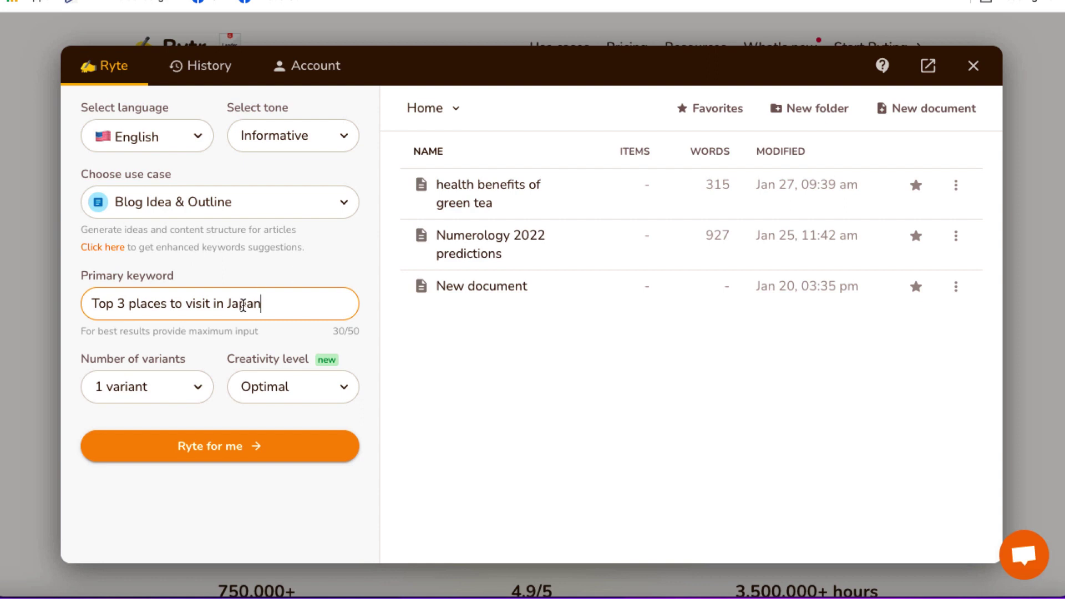
pyautogui.click(199, 391)
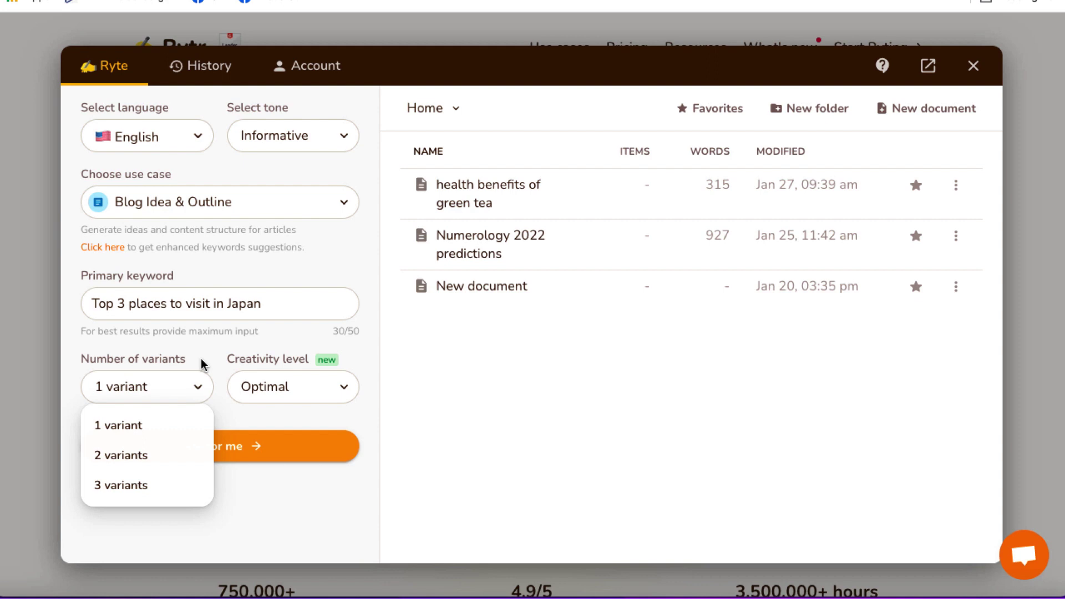
pyautogui.click(220, 361)
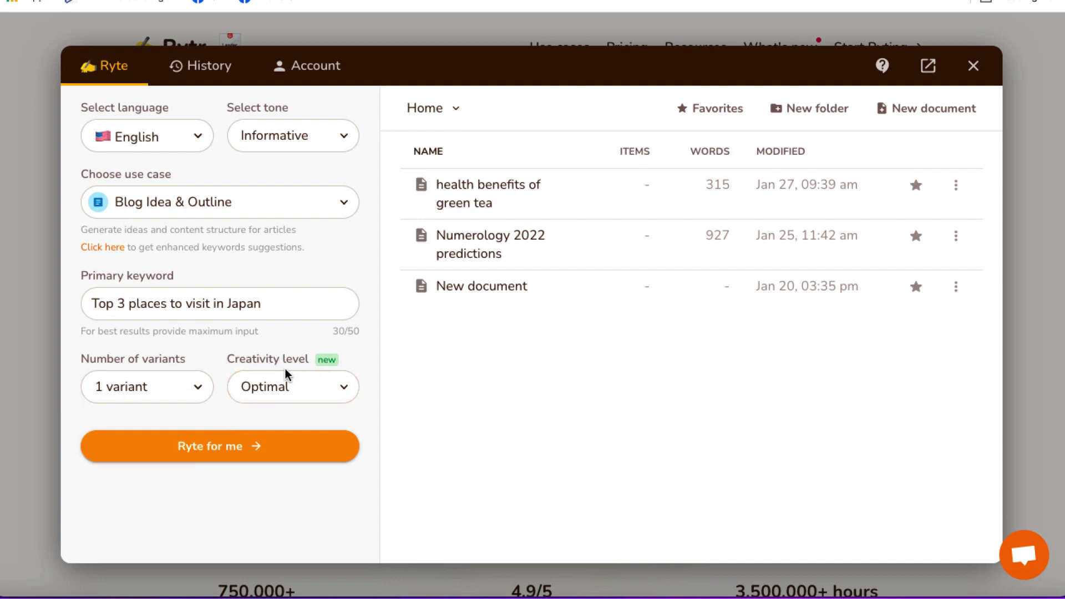
# Step: Set the creativity level to Low and generate the blog idea and outline
pyautogui.click(335, 390)
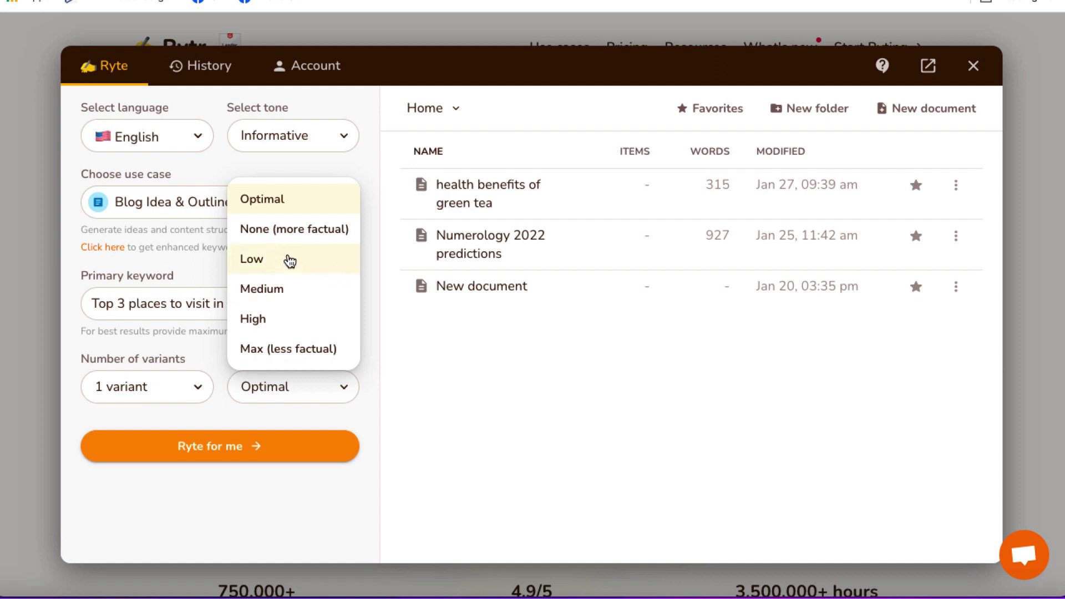
pyautogui.click(281, 268)
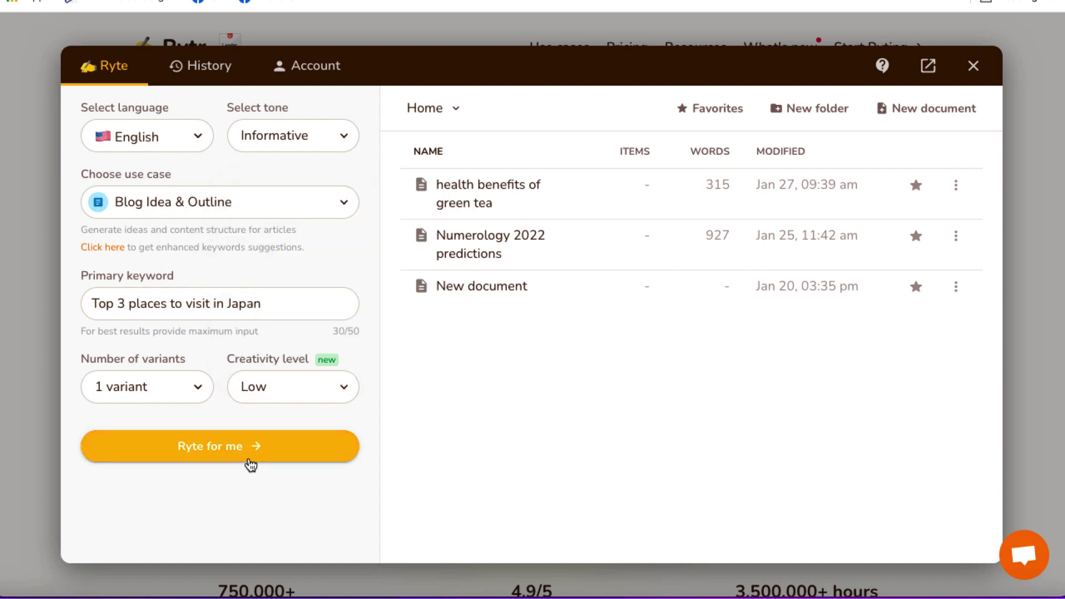
pyautogui.click(232, 454)
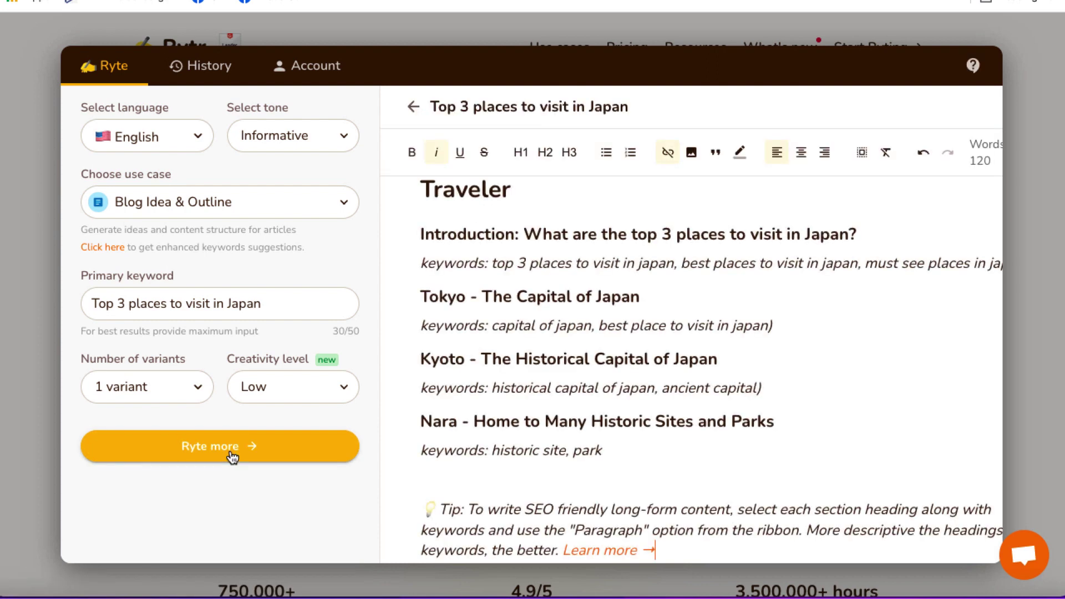
# Step: Review the generated outline, checking how the title uses the primary keyword and reading the section headings
pyautogui.scroll(2, 690, 297)
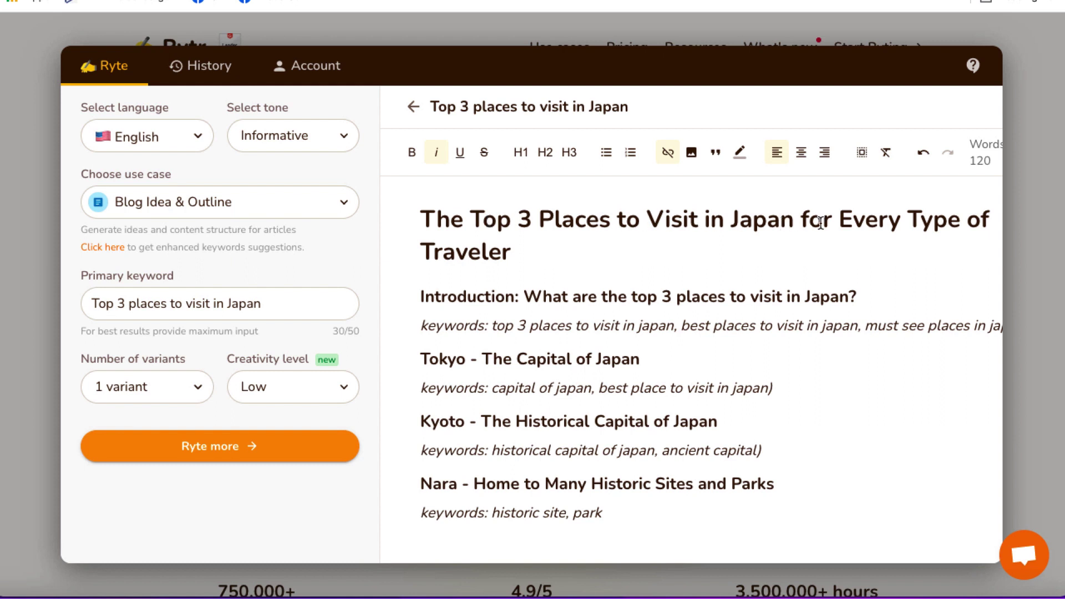
pyautogui.click(799, 221)
pyautogui.moveTo(799, 222); pyautogui.dragTo(468, 219)
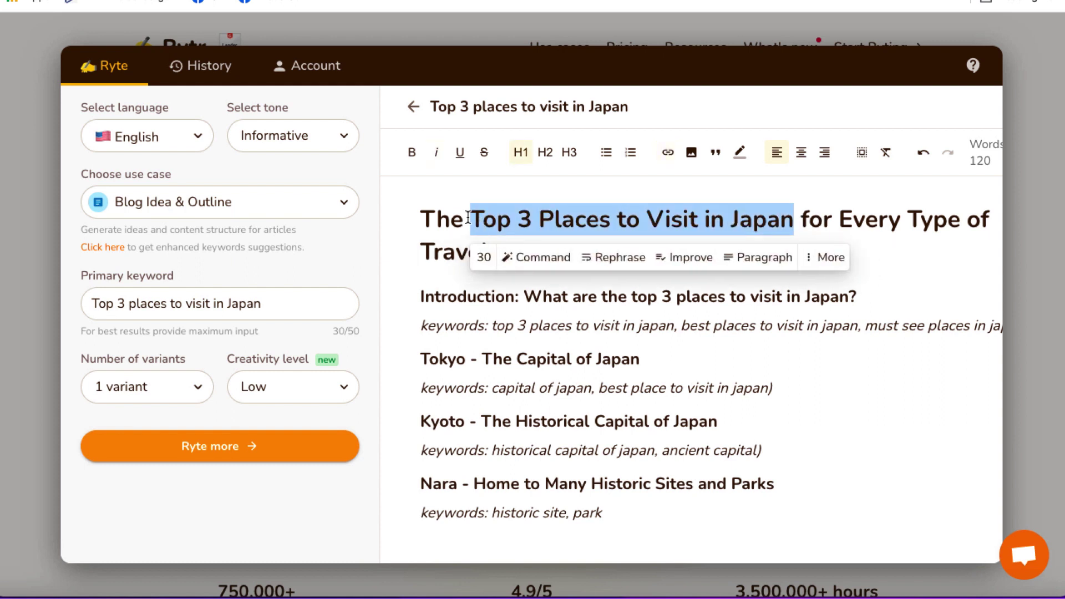
pyautogui.click(888, 261)
pyautogui.scroll(-1, 687, 266)
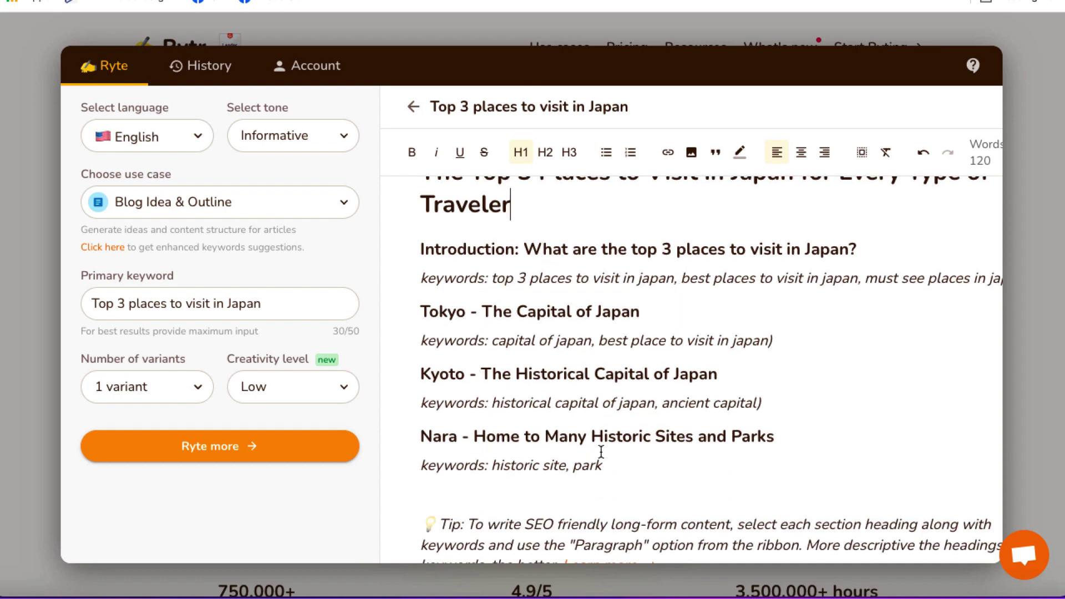
pyautogui.scroll(1, 600, 451)
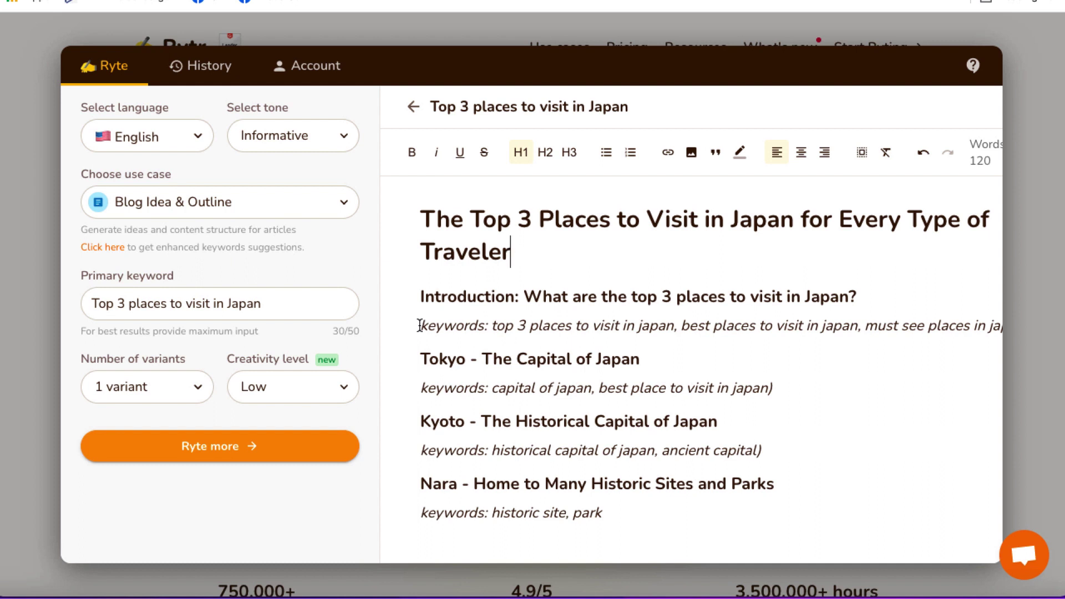
# Step: Delete the entire keywords line beneath the Introduction heading
pyautogui.moveTo(420, 325); pyautogui.dragTo(943, 327)
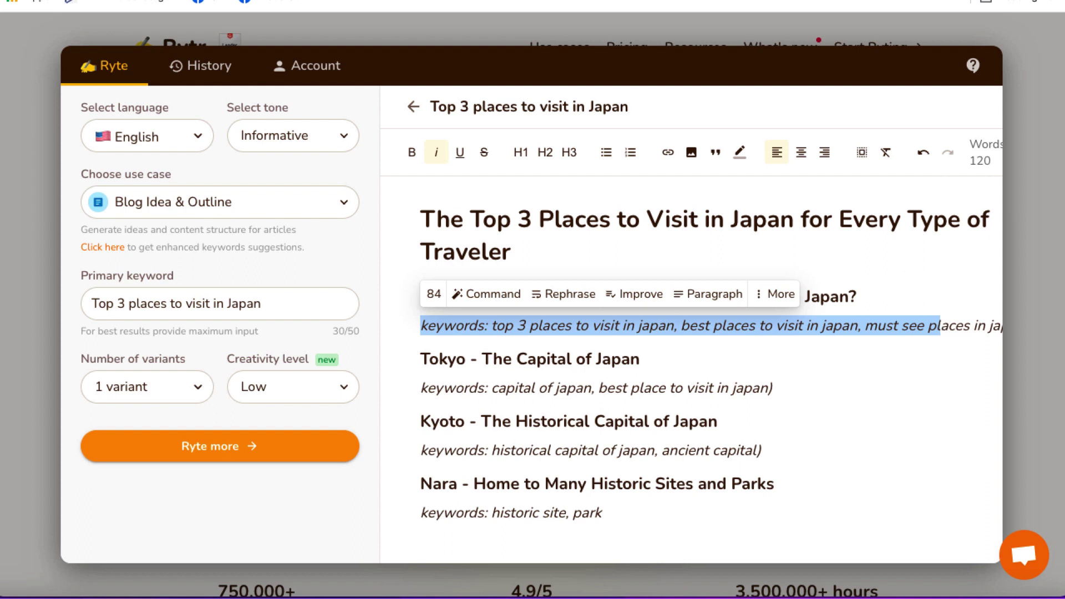
pyautogui.press('BackSpace')
pyautogui.moveTo(516, 326); pyautogui.dragTo(419, 325)
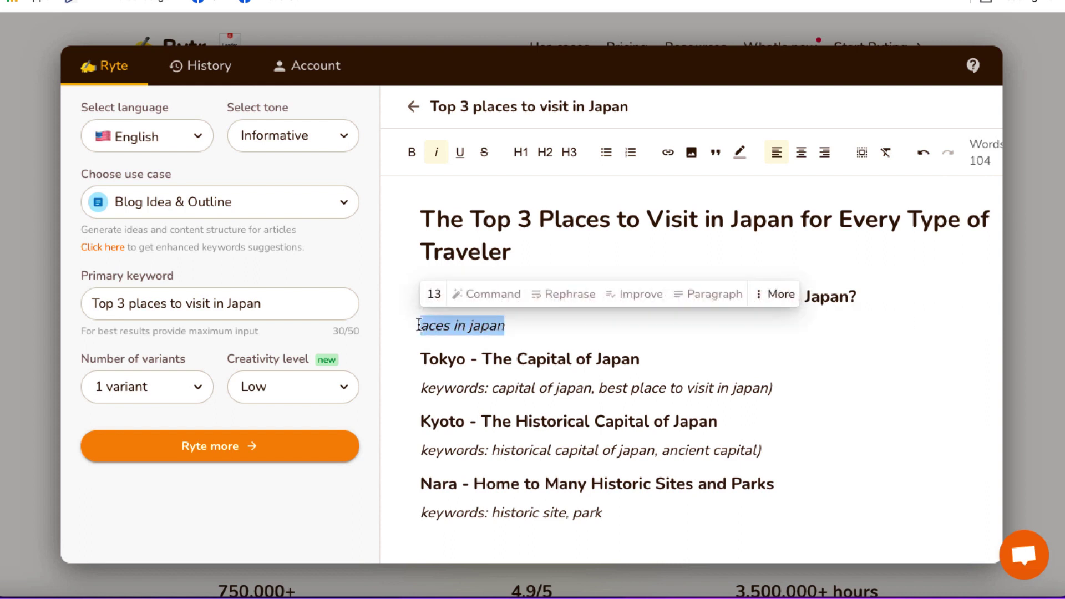
pyautogui.press('BackSpace')
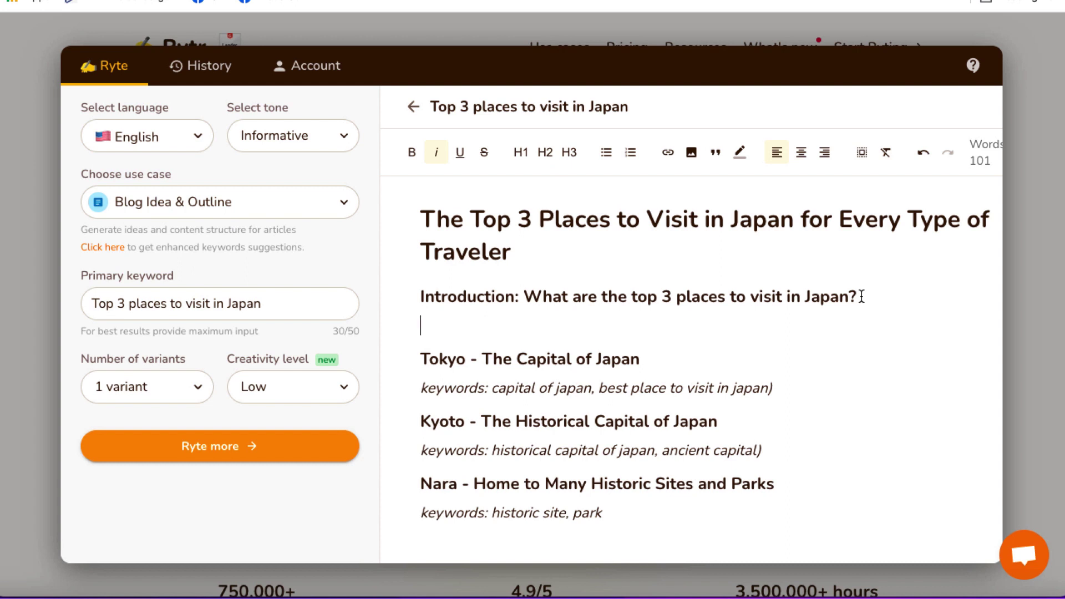
# Step: Generate a paragraph from the heading "Kyoto - The Historical Capital of Japan" and view its full width
pyautogui.click(788, 358)
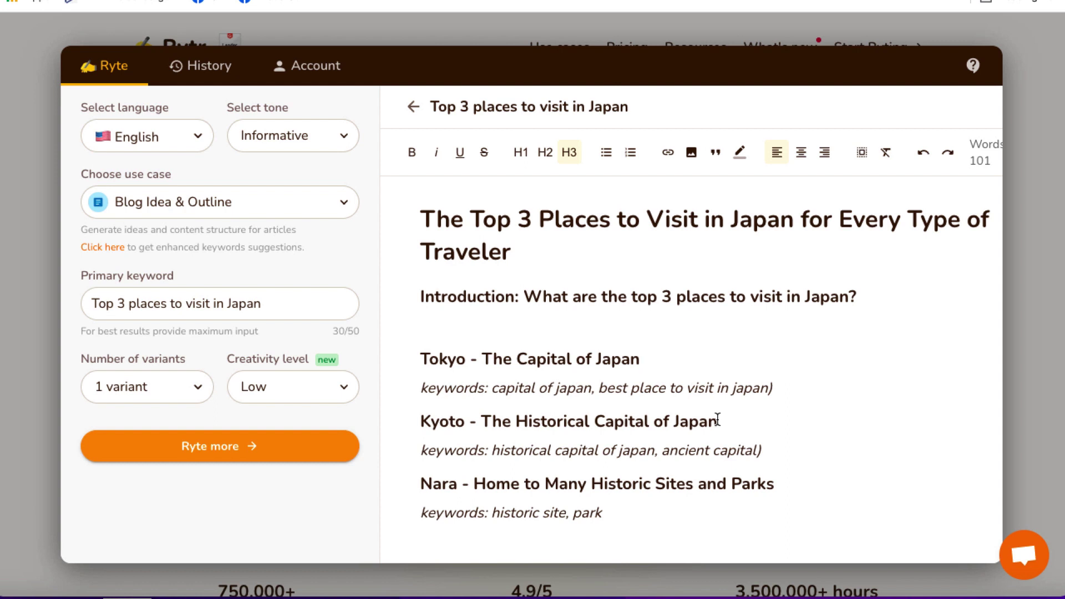
pyautogui.moveTo(717, 420); pyautogui.dragTo(415, 424)
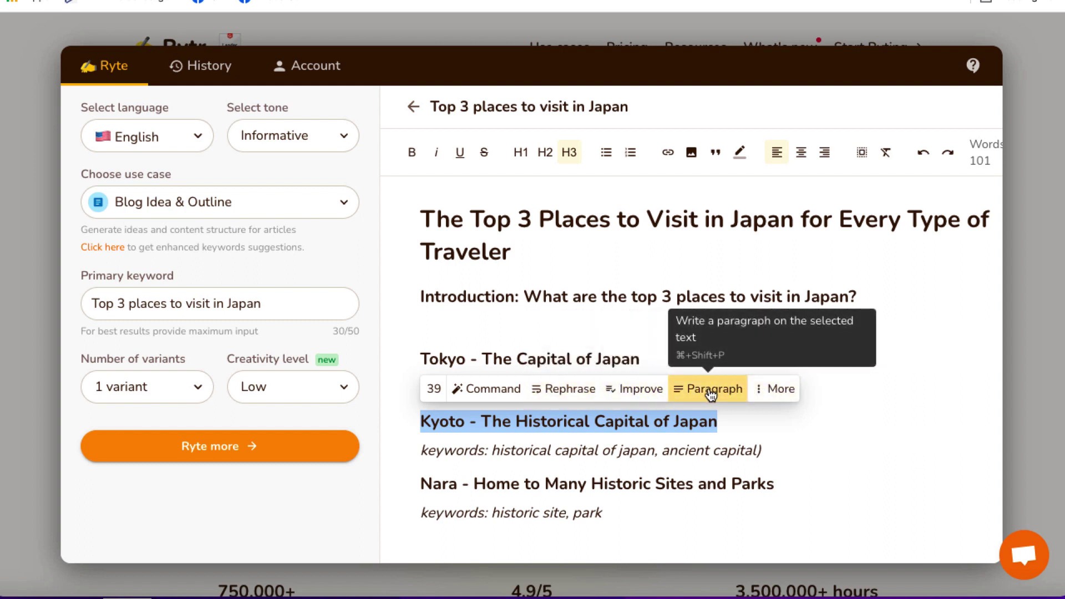
pyautogui.click(711, 392)
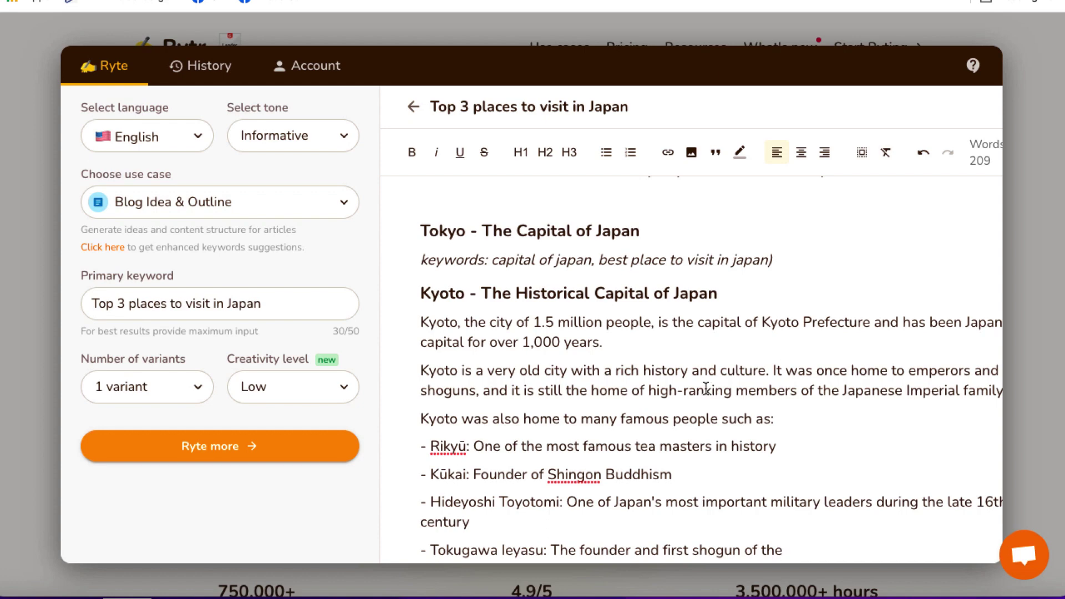
pyautogui.hscroll(3, 605, 363)
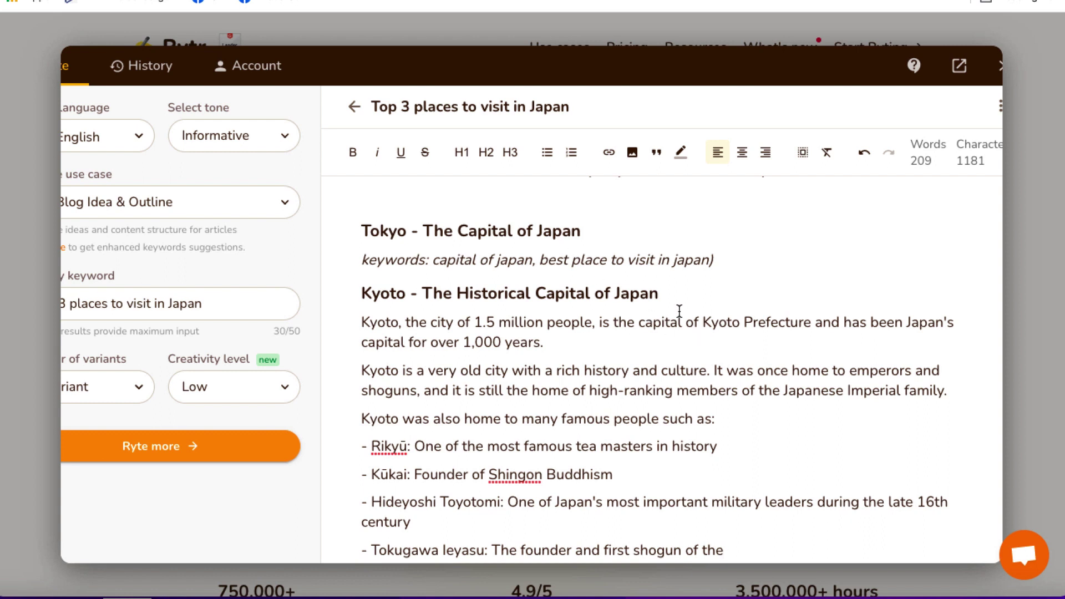
# Step: Replace "has been" with "was" in the first sentence beneath the Kyoto heading
pyautogui.doubleClick(855, 326)
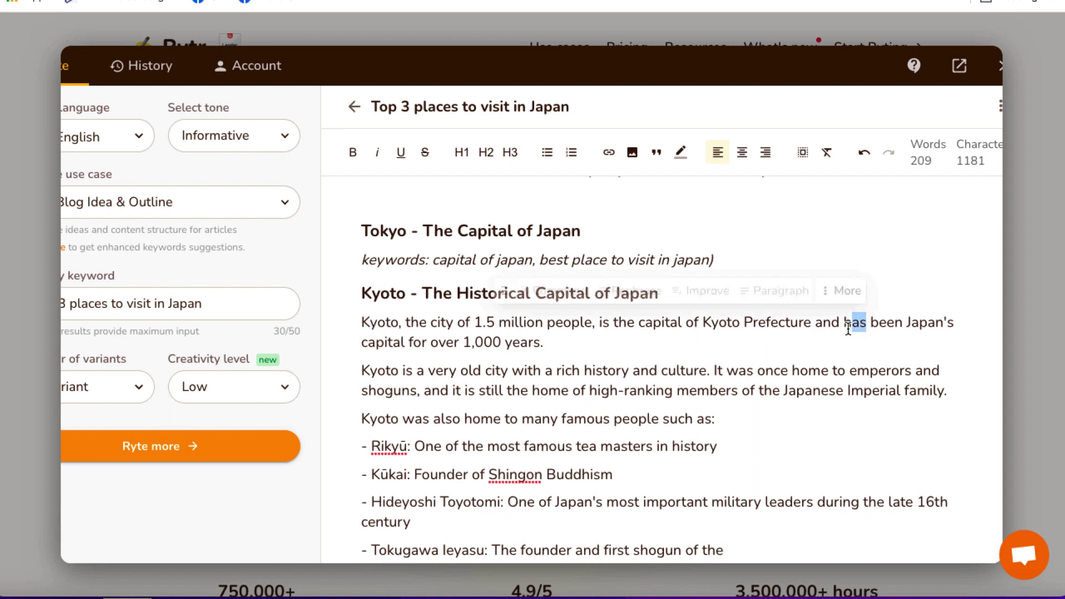
pyautogui.moveTo(903, 323); pyautogui.dragTo(844, 322)
pyautogui.write('was')
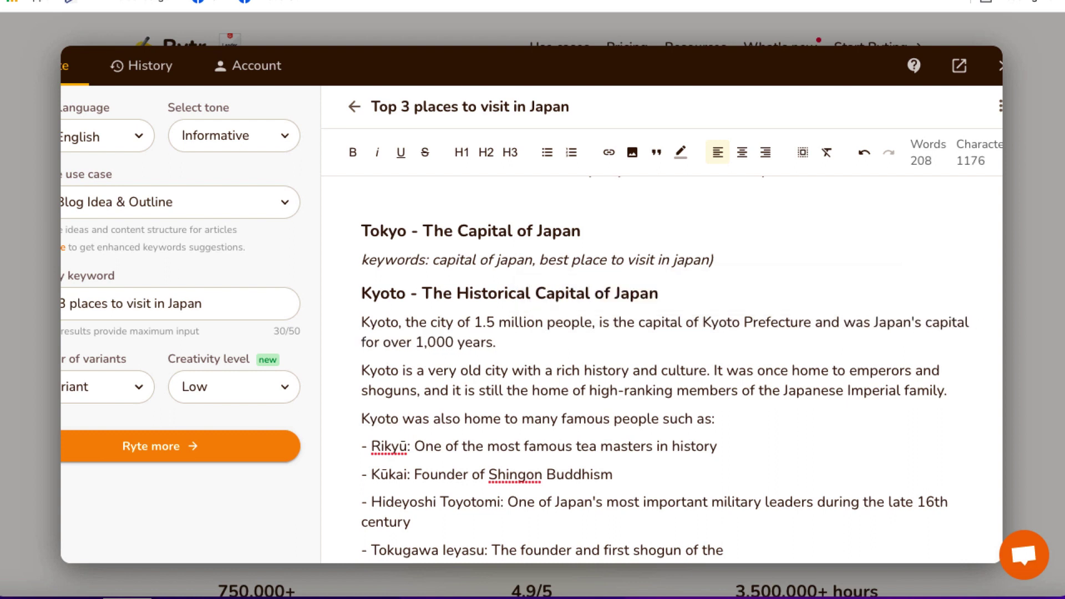
# Step: Generate a paragraph from the unfinished phrase "The founder and first shogun of the" in the Tokugawa Ieyasu bullet
pyautogui.scroll(-1, 703, 401)
pyautogui.scroll(-3, 702, 401)
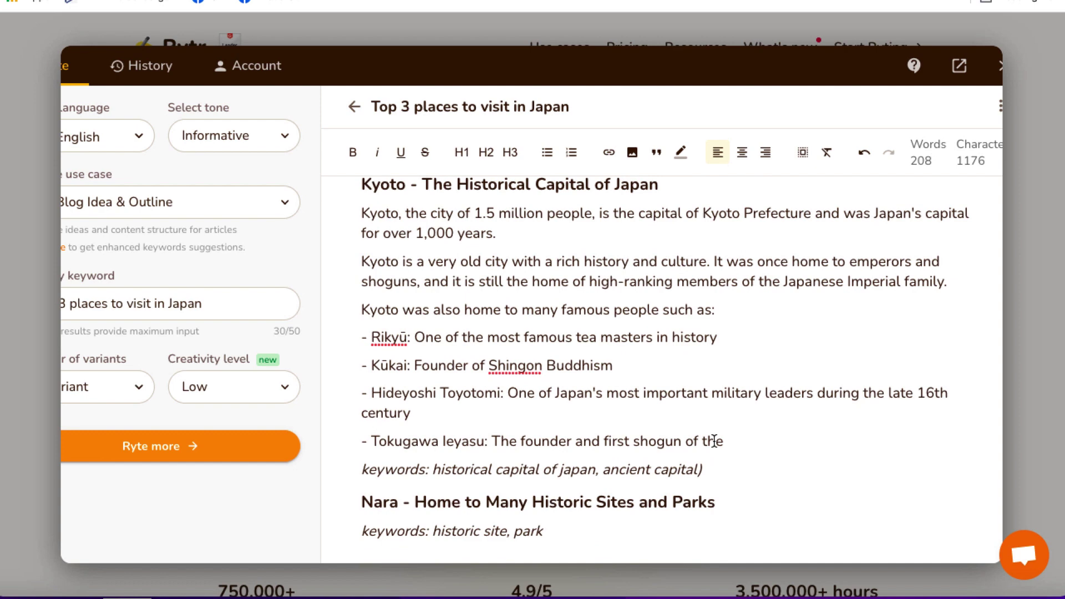
pyautogui.moveTo(726, 442); pyautogui.dragTo(494, 446)
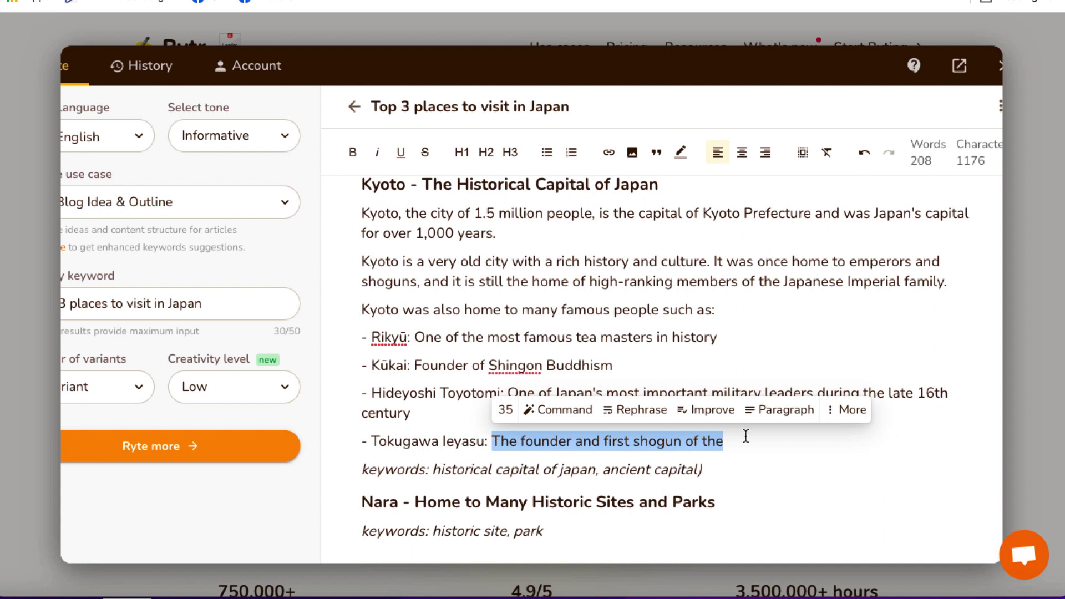
pyautogui.click(772, 411)
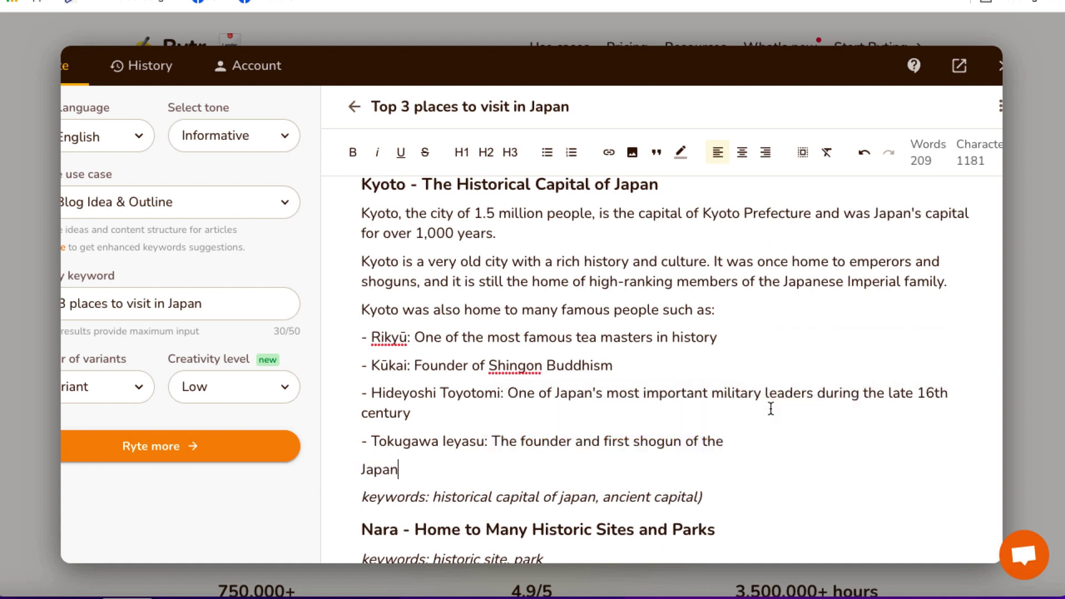
# Step: Rewrite the last bullet of the Kyoto section as "Tokugawa Ieyasu was the first Shogun in Japan"
pyautogui.click(730, 442)
pyautogui.moveTo(730, 442)
pyautogui.mouseDown()
pyautogui.moveTo(490, 446)
pyautogui.moveTo(682, 443)
pyautogui.moveTo(731, 452)
pyautogui.mouseUp()
pyautogui.press('BackSpace')
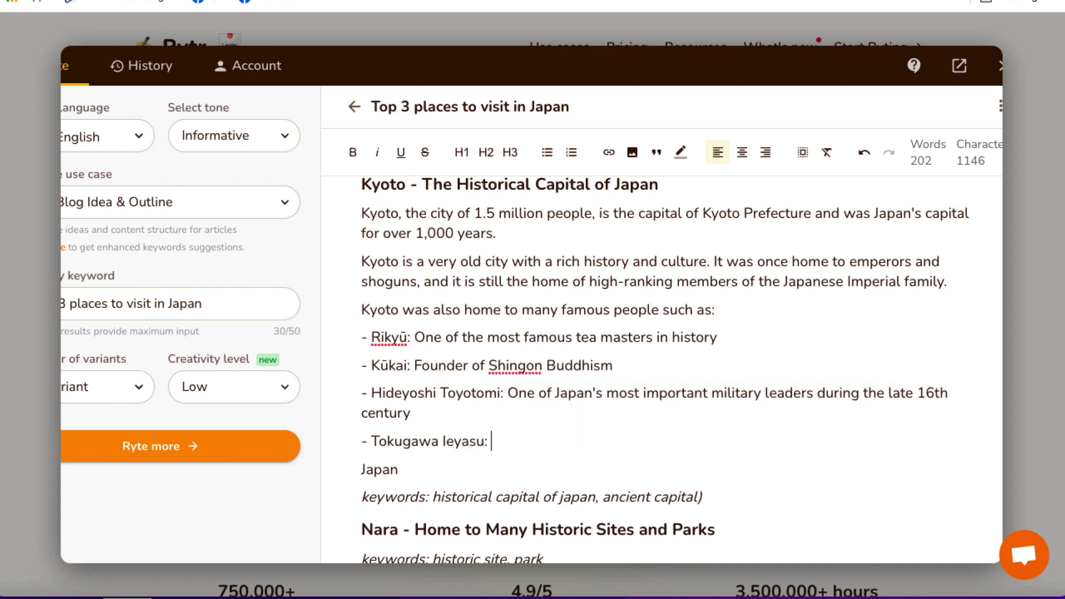
pyautogui.press('BackSpace')
pyautogui.press('BackSpace')
pyautogui.write('was the')
pyautogui.moveTo(541, 441); pyautogui.dragTo(374, 442)
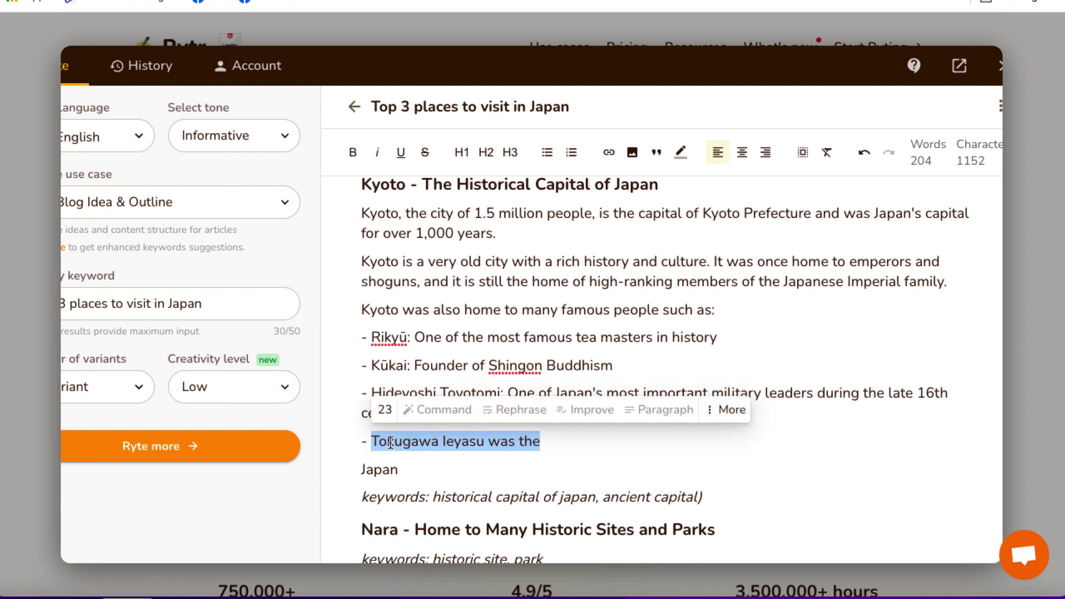
pyautogui.click(721, 412)
pyautogui.click(596, 456)
pyautogui.click(580, 447)
pyautogui.write('first Sh')
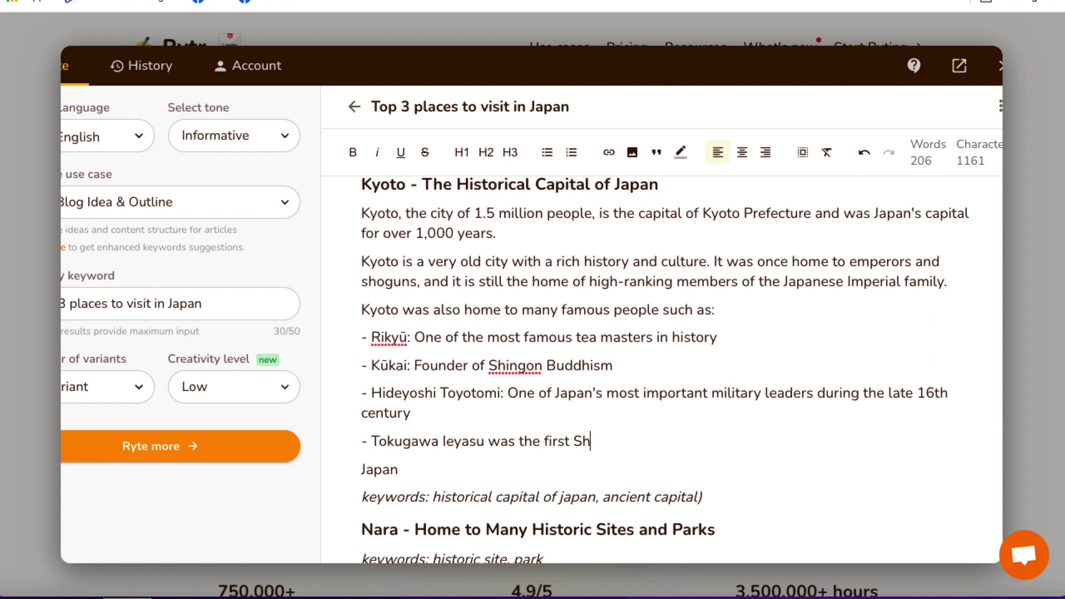
pyautogui.write('ogun in Japan')
# Step: Generate a paragraph from the sentence "Tokugawa Ieyasu was the first Shogun in Japan"
pyautogui.moveTo(685, 441); pyautogui.dragTo(377, 440)
pyautogui.moveTo(683, 442); pyautogui.dragTo(369, 441)
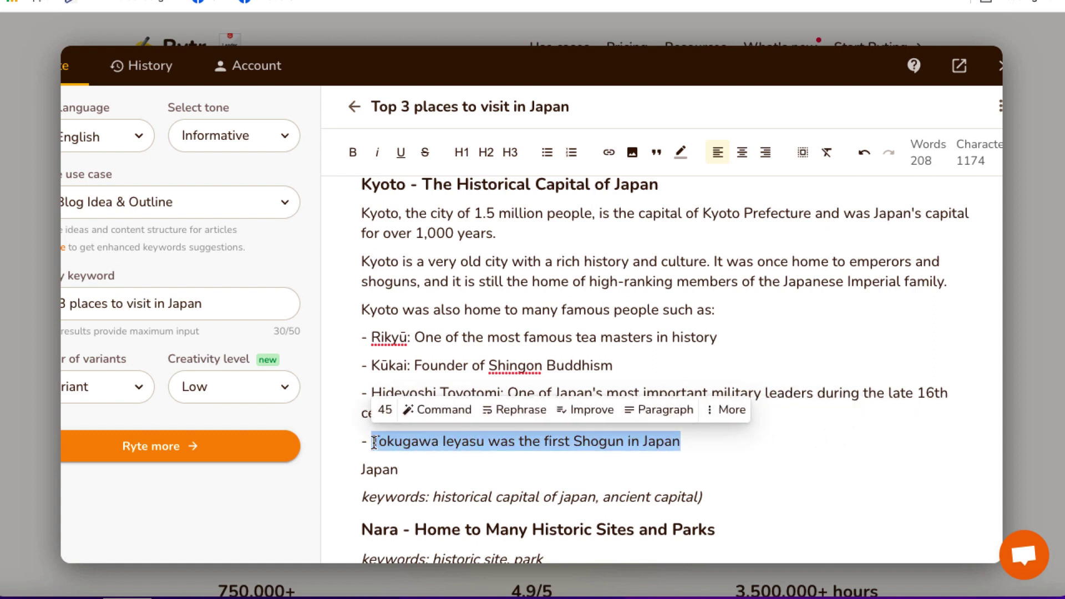
pyautogui.click(652, 415)
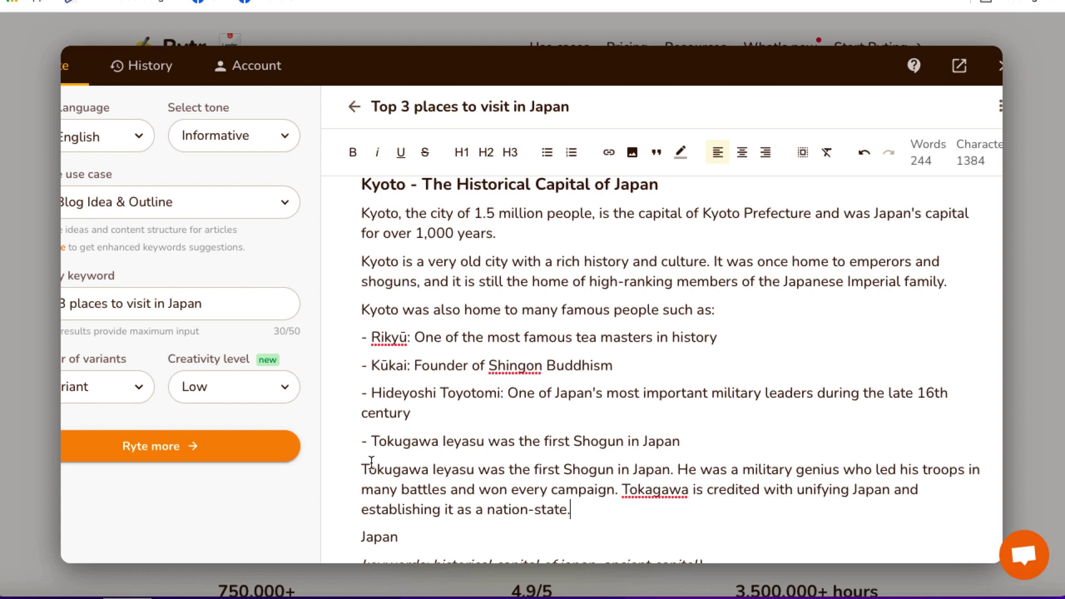
# Step: Correct the misspelled name "Tokagawa" to "Tokugawa" in the generated paragraph
pyautogui.click(653, 490)
pyautogui.press('BackSpace')
pyautogui.write('u')
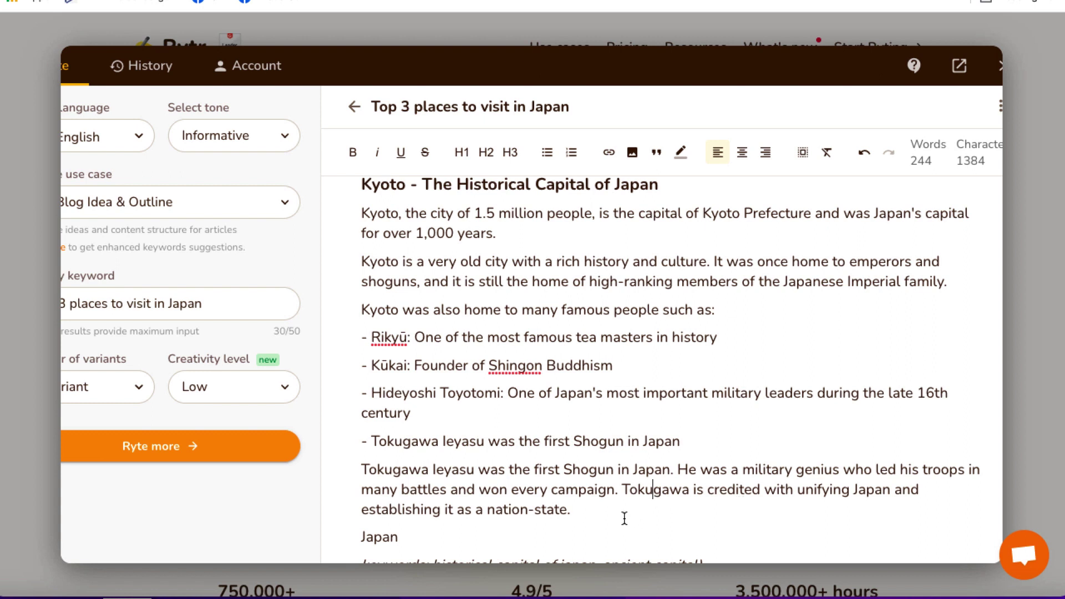
# Step: Generate paragraphs from the heading "Nara - Home to Many Historic Sites and Parks" and review the new text
pyautogui.scroll(-1, 580, 511)
pyautogui.scroll(2, 577, 466)
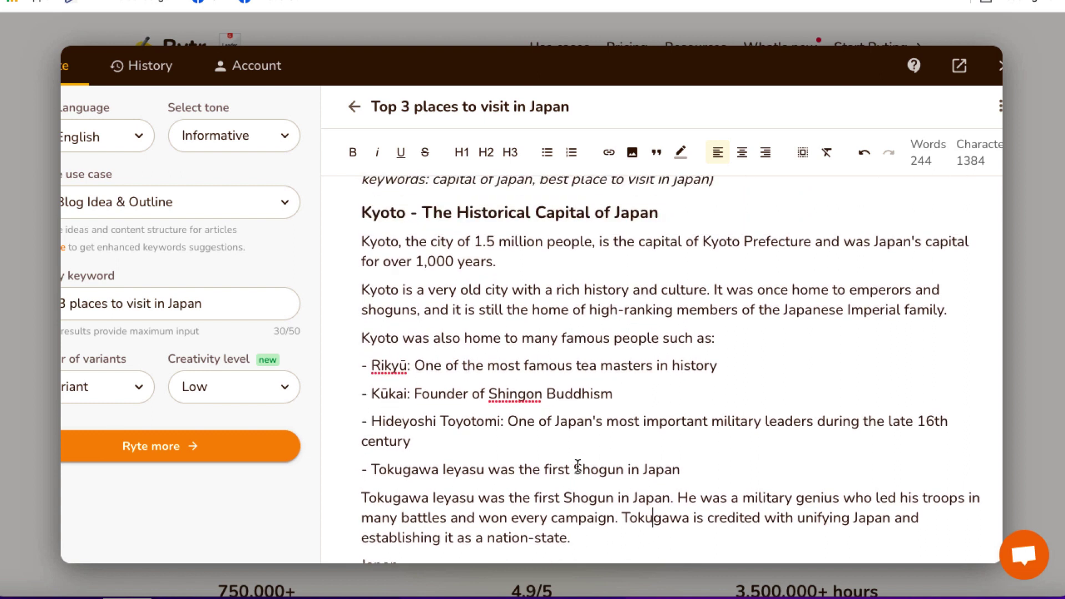
pyautogui.scroll(-5, 491, 303)
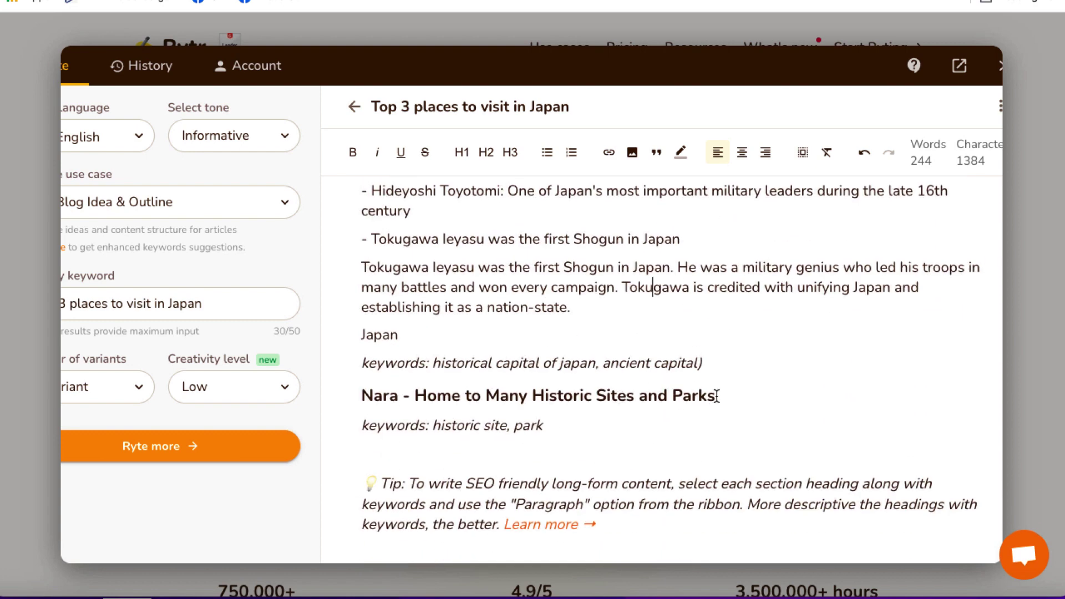
pyautogui.moveTo(716, 395); pyautogui.dragTo(358, 394)
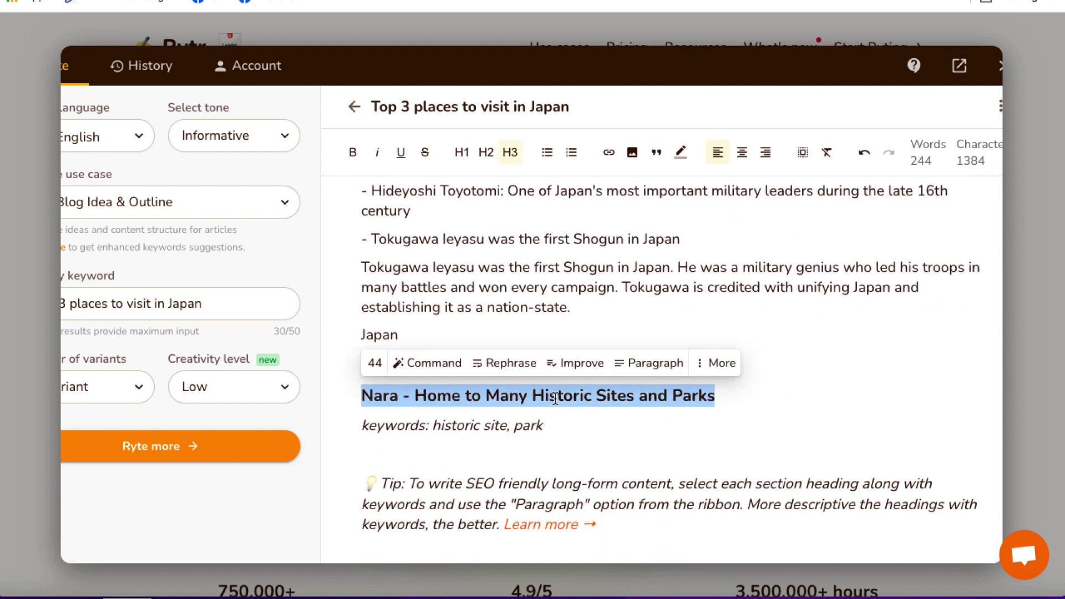
pyautogui.click(642, 373)
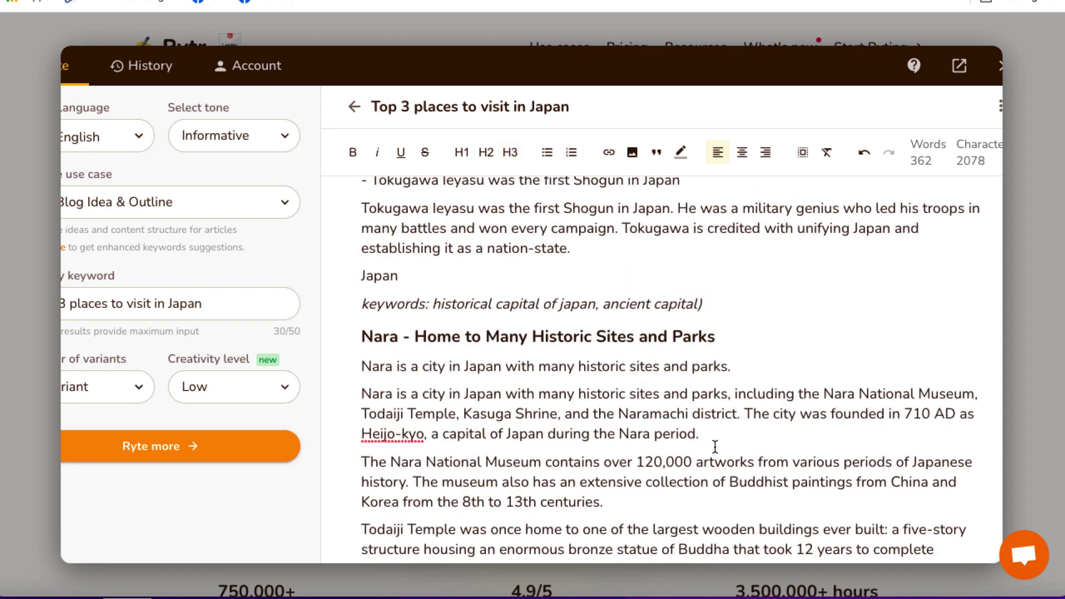
pyautogui.scroll(-1, 714, 446)
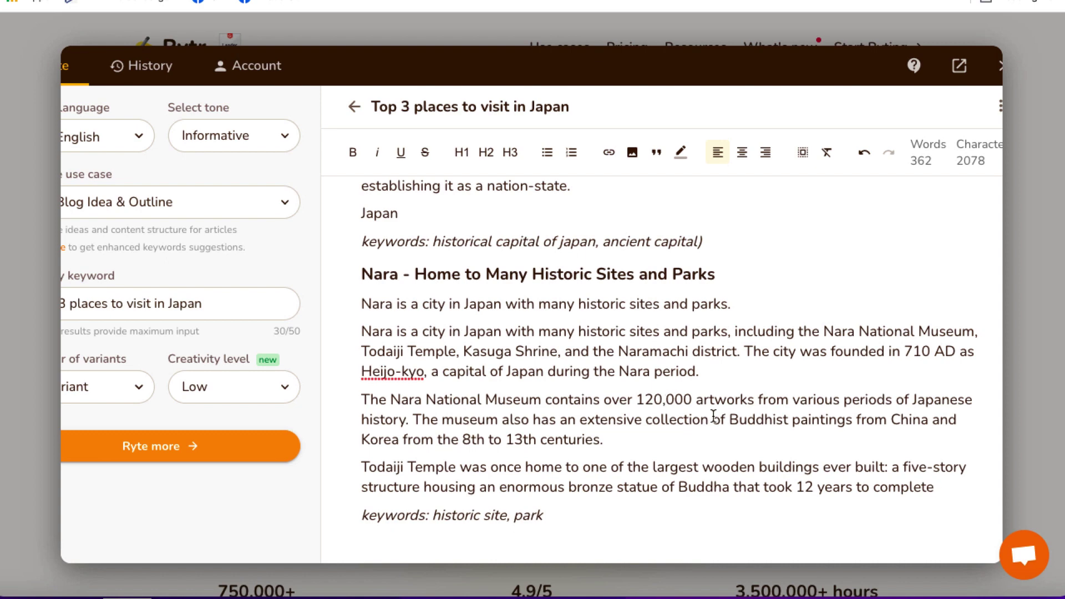
# Step: Delete the keywords line and the SEO tip at the end of the document, below the Nara section
pyautogui.scroll(-2, 662, 408)
pyautogui.moveTo(616, 529); pyautogui.dragTo(358, 425)
pyautogui.press('BackSpace')
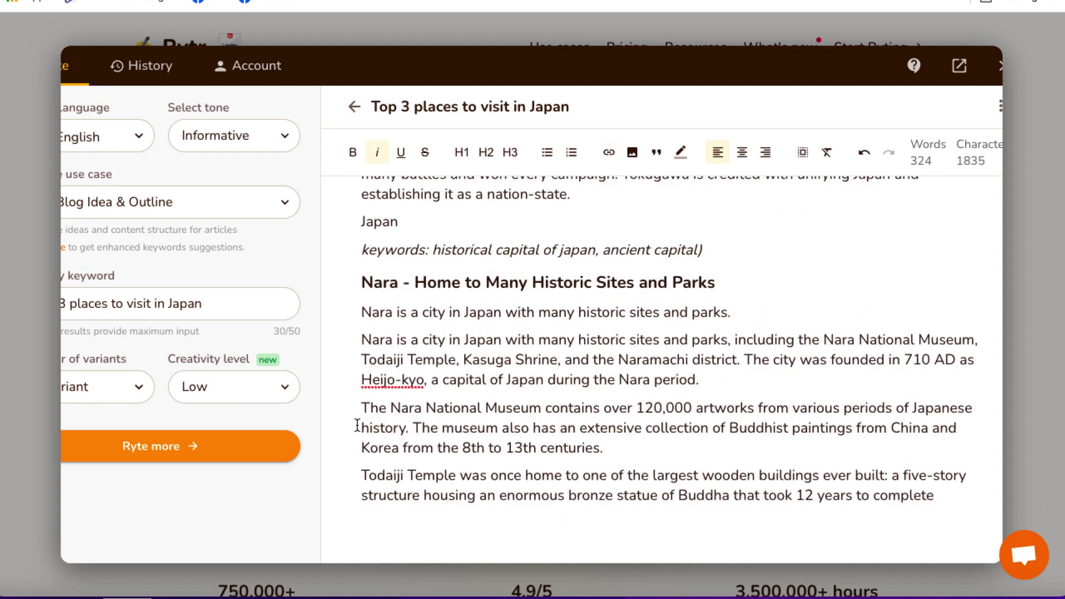
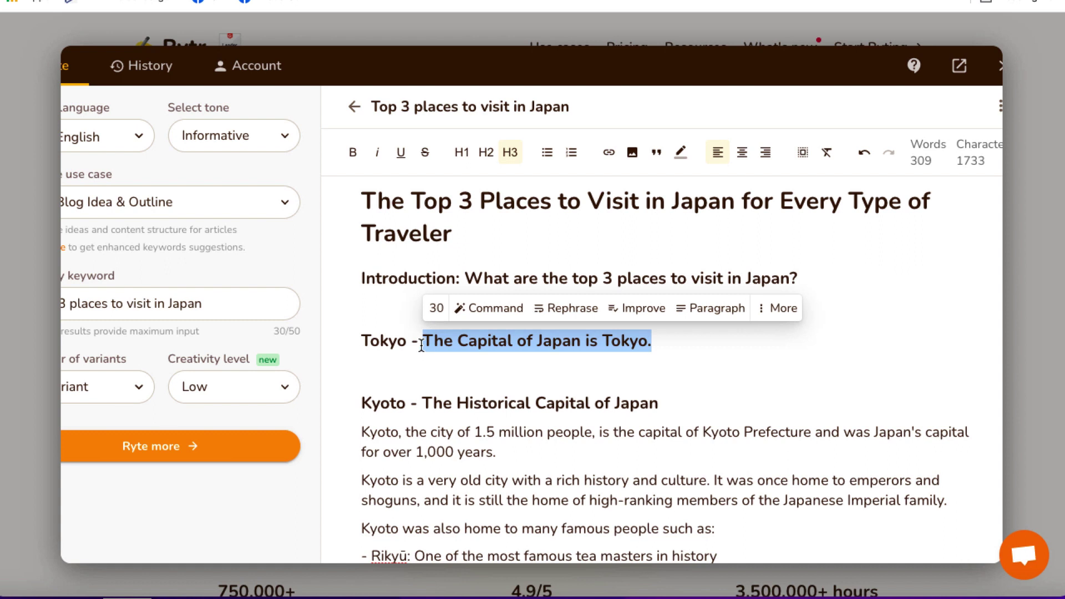
# Step: Generate paragraphs from the Tokyo heading text "The Capital of Japan is Tokyo." and review them
pyautogui.click(703, 309)
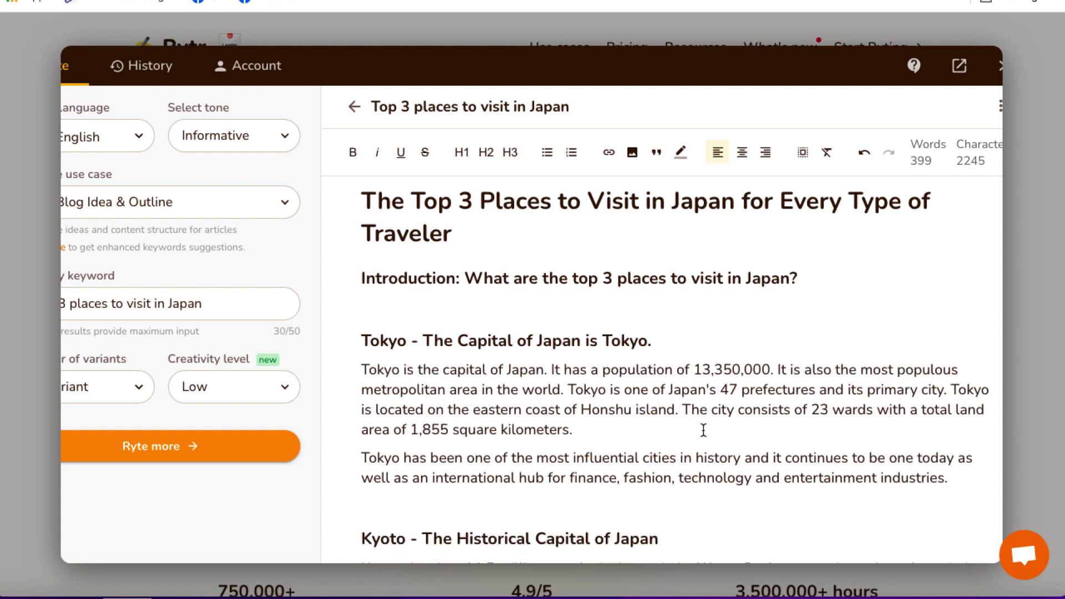
pyautogui.scroll(-1, 704, 431)
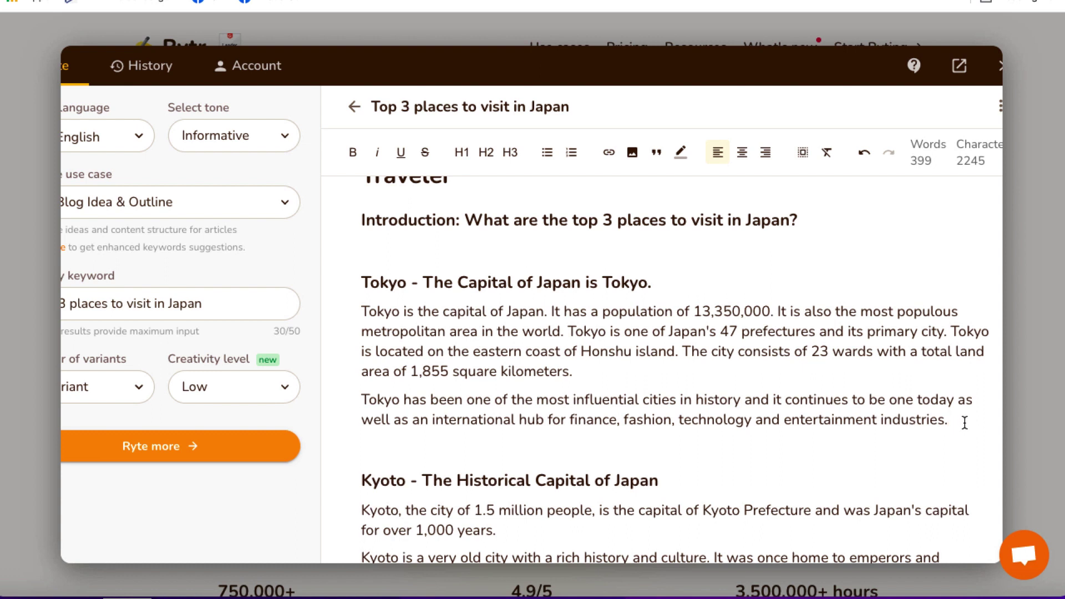
# Step: Add the line "If you get the chance, make sure to visit Akihabara." at the end of the Tokyo section
pyautogui.press('Return')
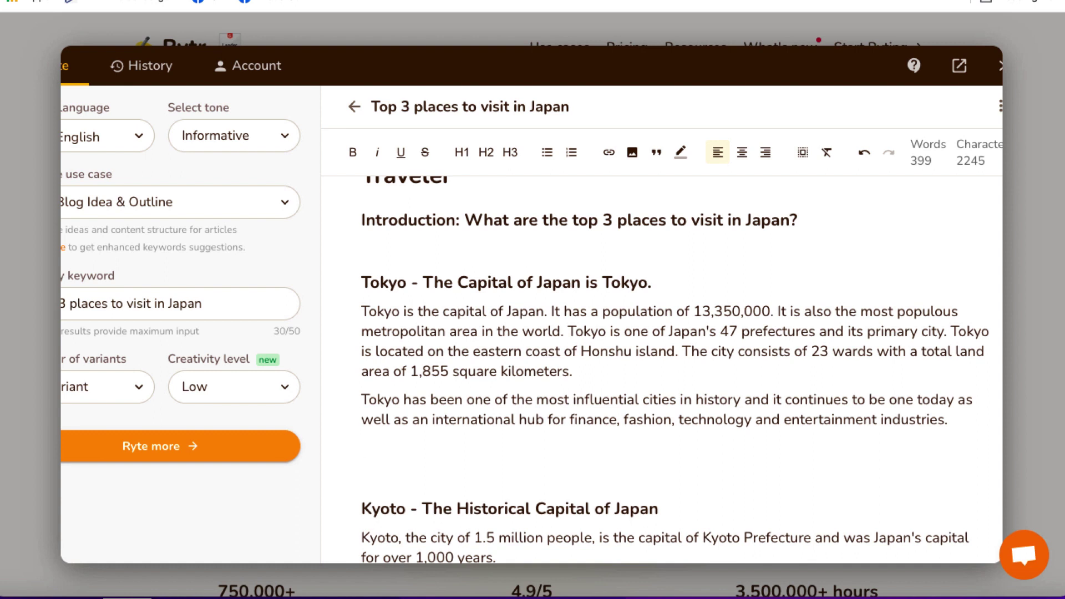
pyautogui.write('If you get the chance, ')
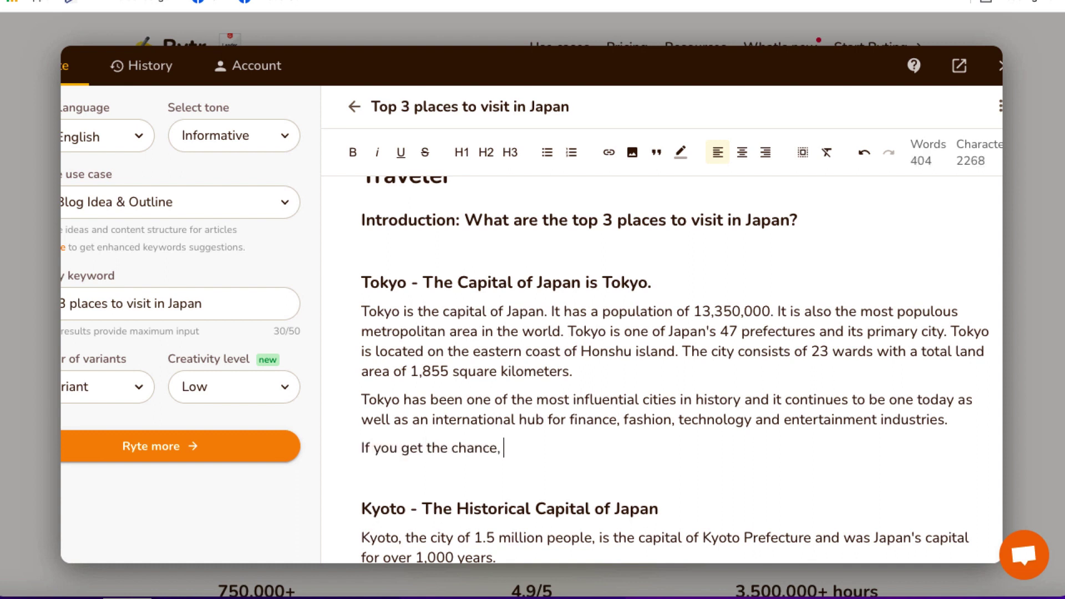
pyautogui.write('make sure to visi')
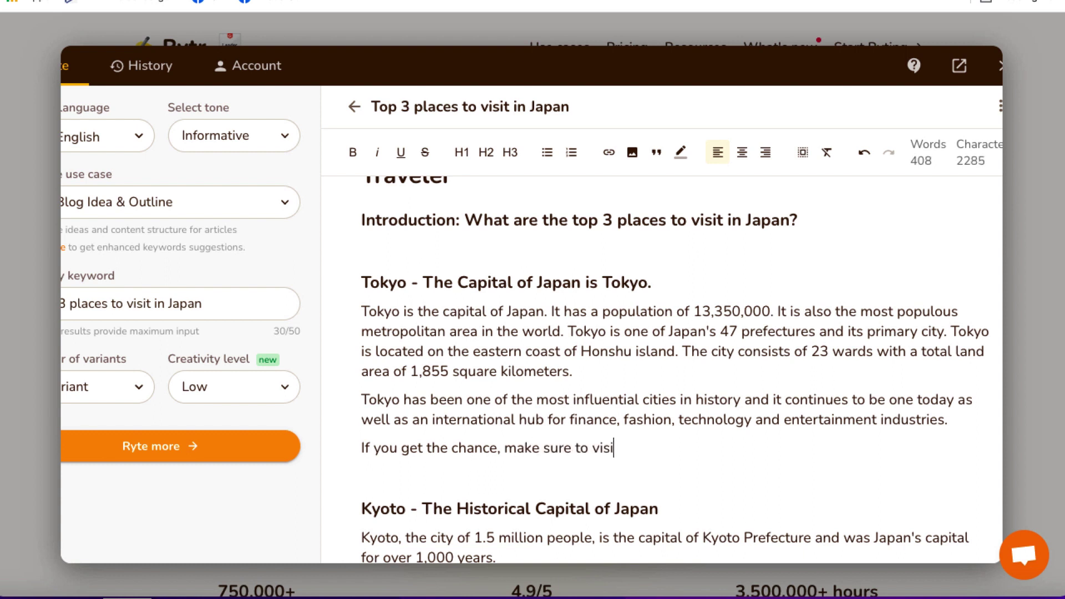
pyautogui.write('t Akihabara.')
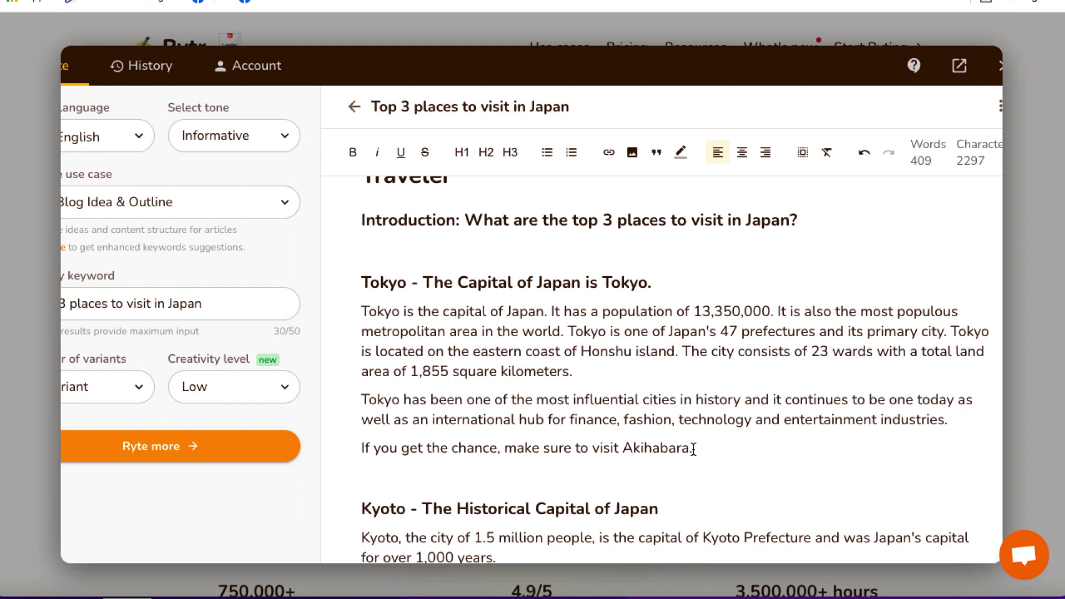
# Step: Generate a paragraph from the Akihabara sentence and review the new text
pyautogui.moveTo(694, 449); pyautogui.dragTo(360, 450)
pyautogui.click(653, 423)
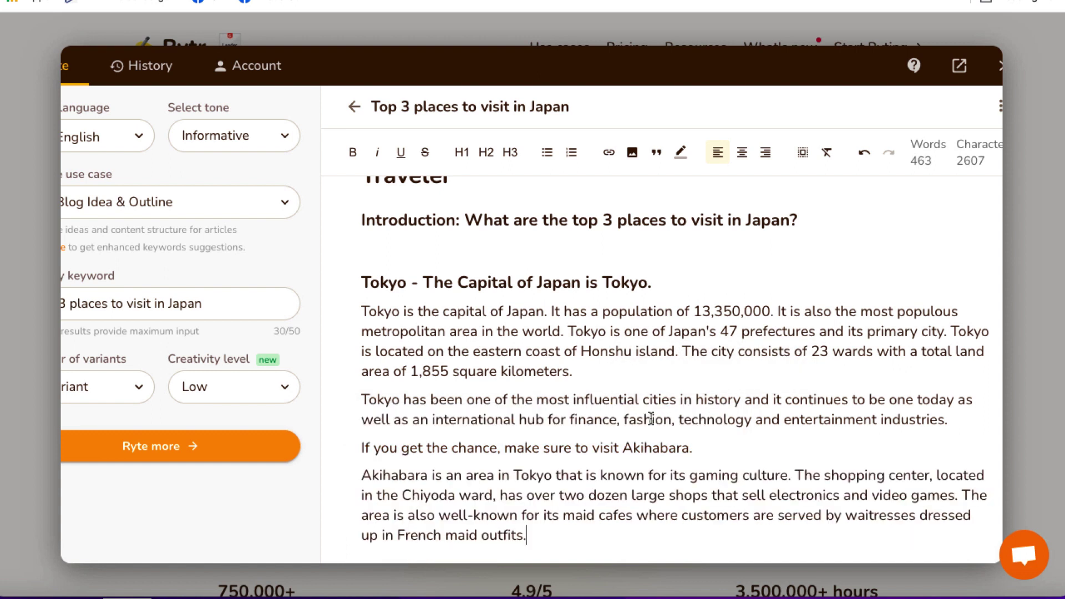
pyautogui.scroll(-1, 563, 487)
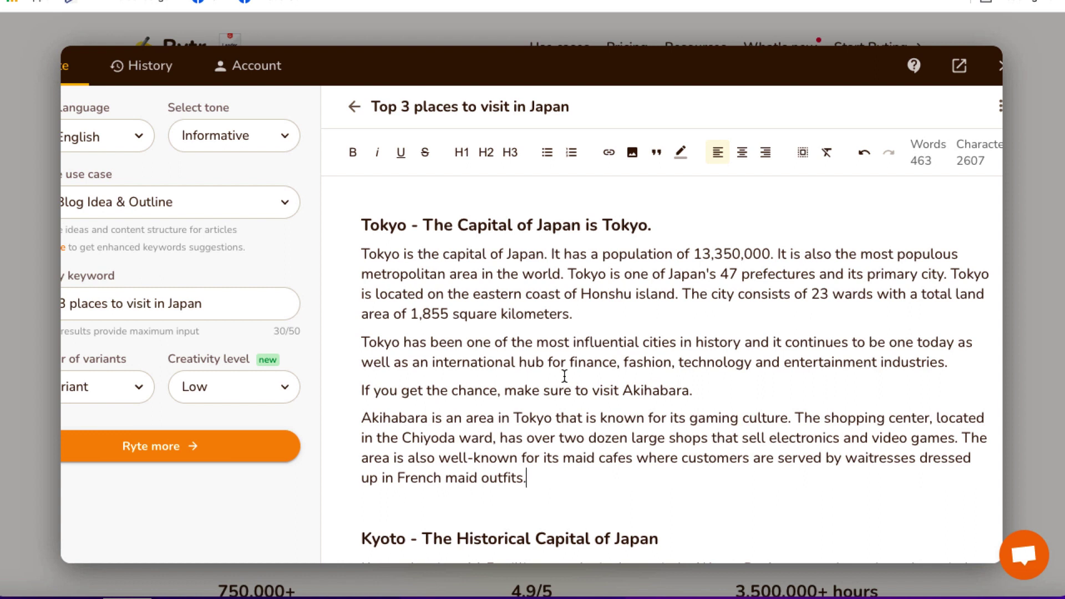
# Step: Generate an introduction paragraph from the heading text "What are the top 3 places to visit in Japan?"
pyautogui.scroll(2, 600, 246)
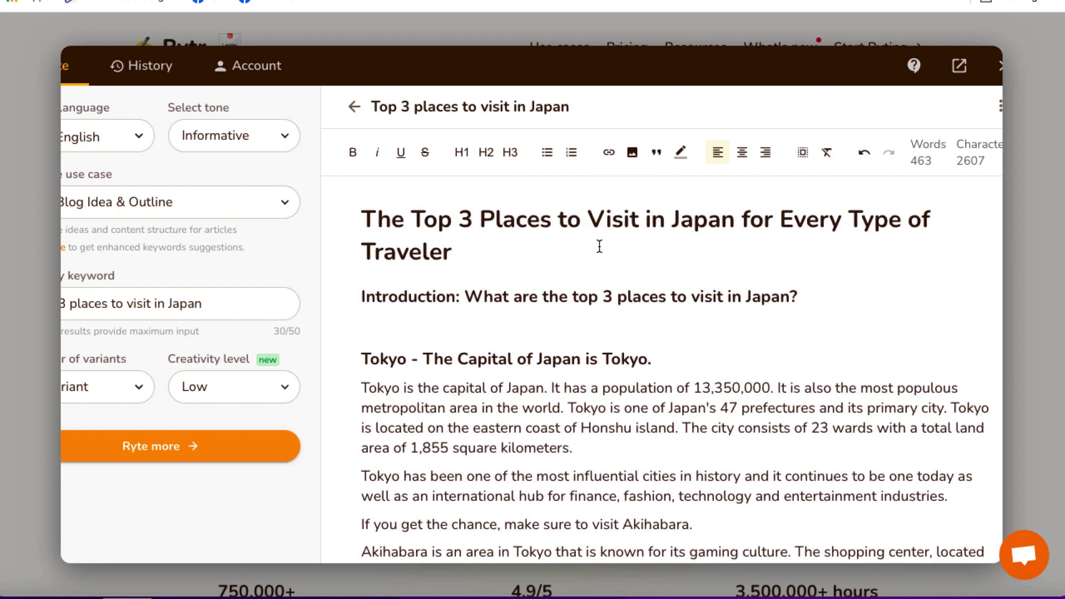
pyautogui.moveTo(823, 296); pyautogui.dragTo(465, 296)
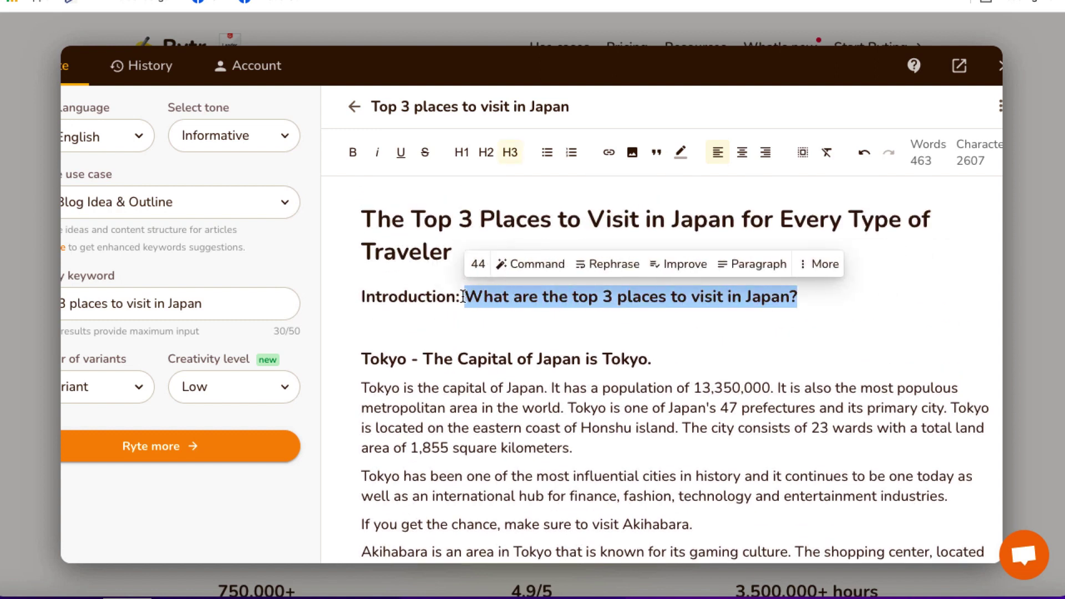
pyautogui.click(744, 270)
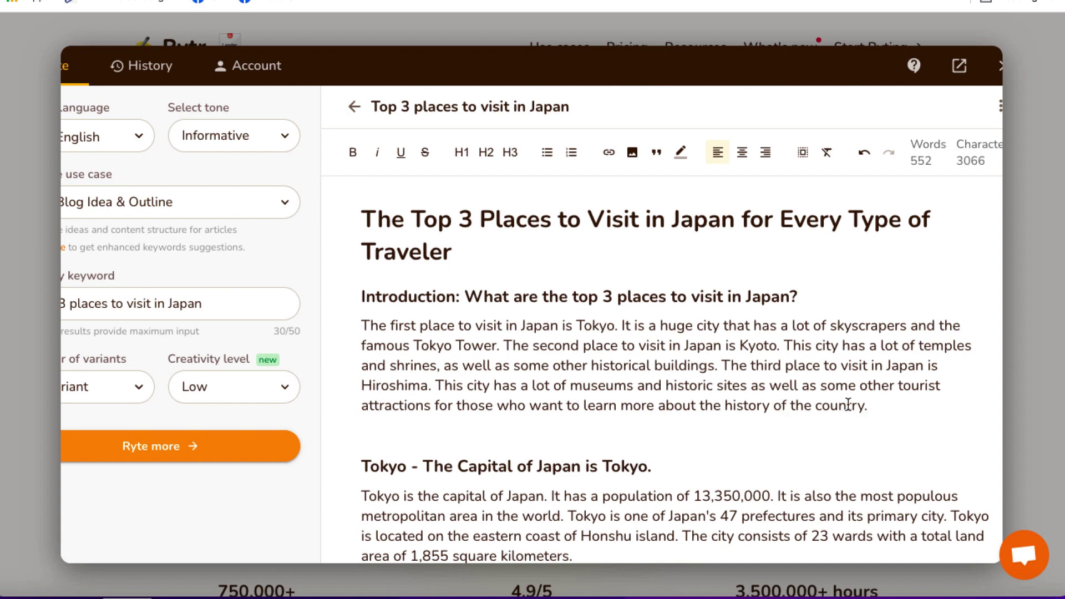
# Step: Compare the introduction with the section headings and replace "Hiroshima" with "Nara" as the third place to visit
pyautogui.scroll(-9, 632, 461)
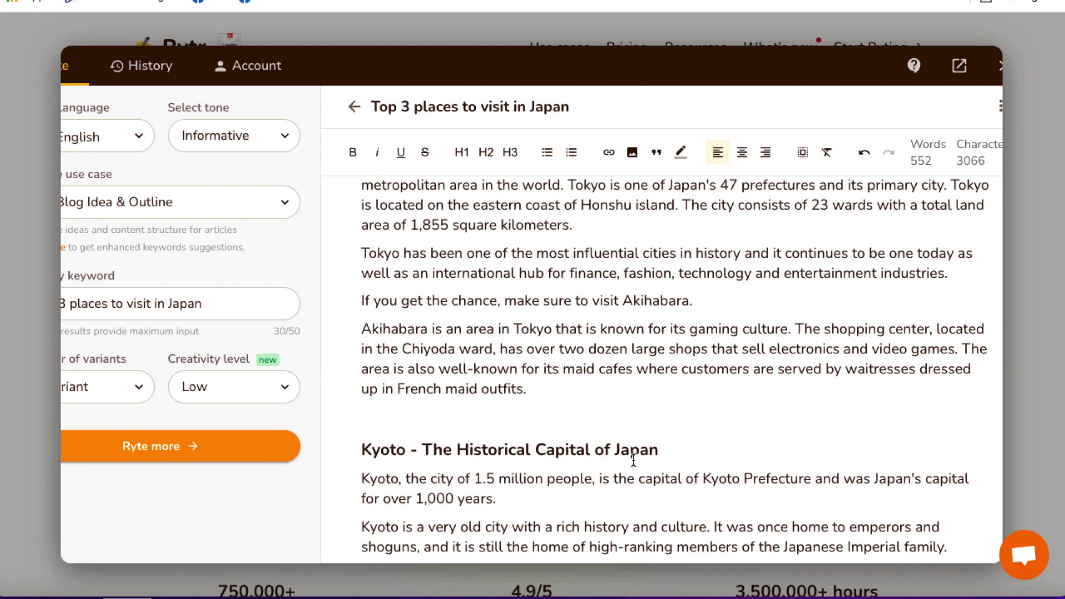
pyautogui.scroll(-2, 634, 460)
pyautogui.scroll(12, 634, 461)
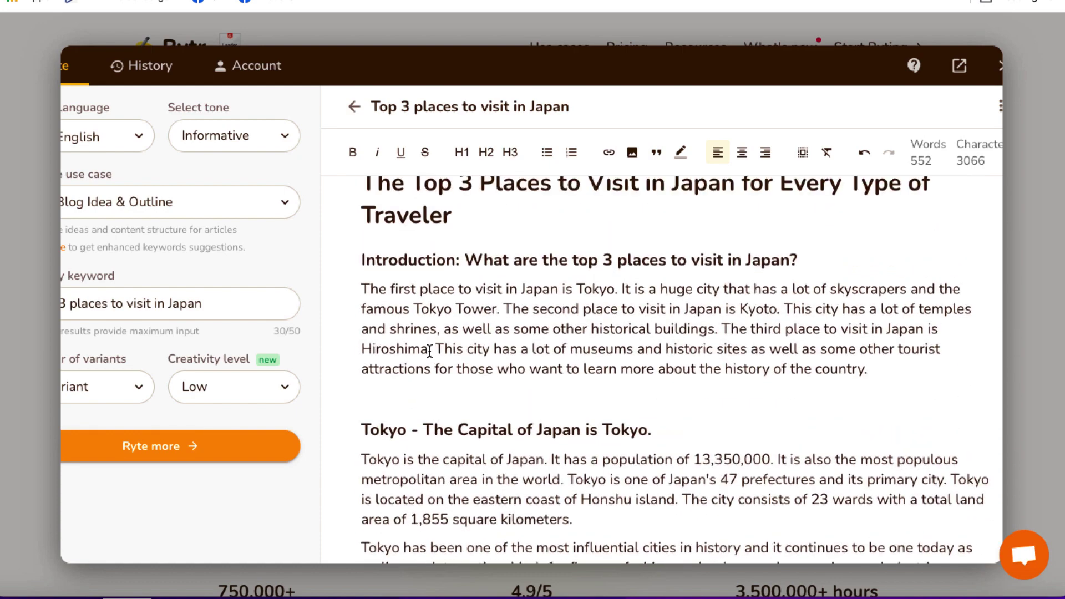
pyautogui.moveTo(427, 348); pyautogui.dragTo(361, 351)
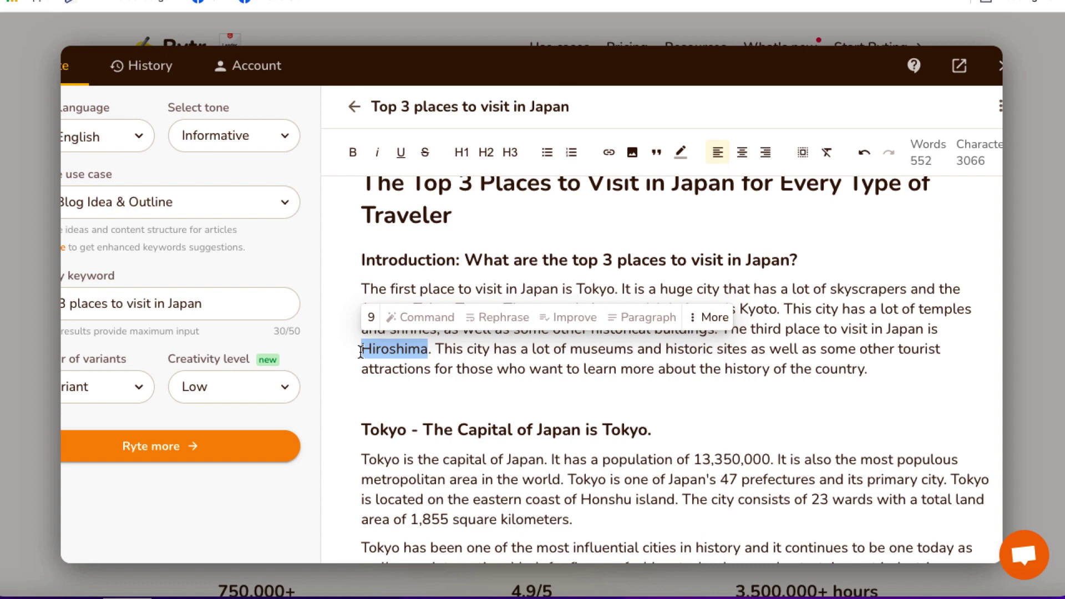
pyautogui.write('Nara.')
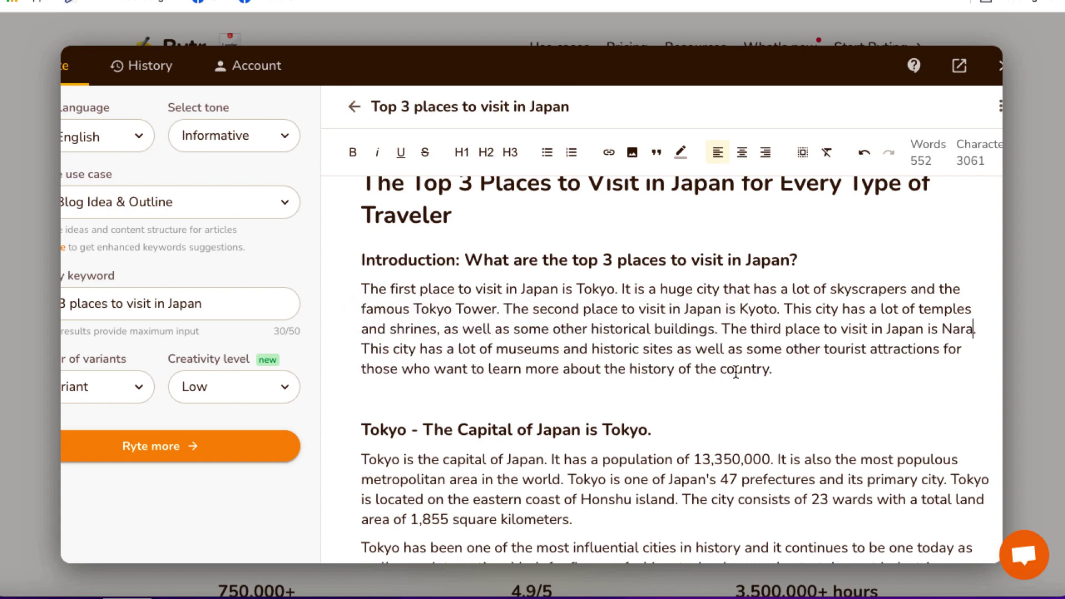
# Step: Replace the ending of the introduction's last sentence, from "museums" on, with "temples and shrines and is home to a huge amount of deer."
pyautogui.moveTo(776, 371); pyautogui.dragTo(495, 350)
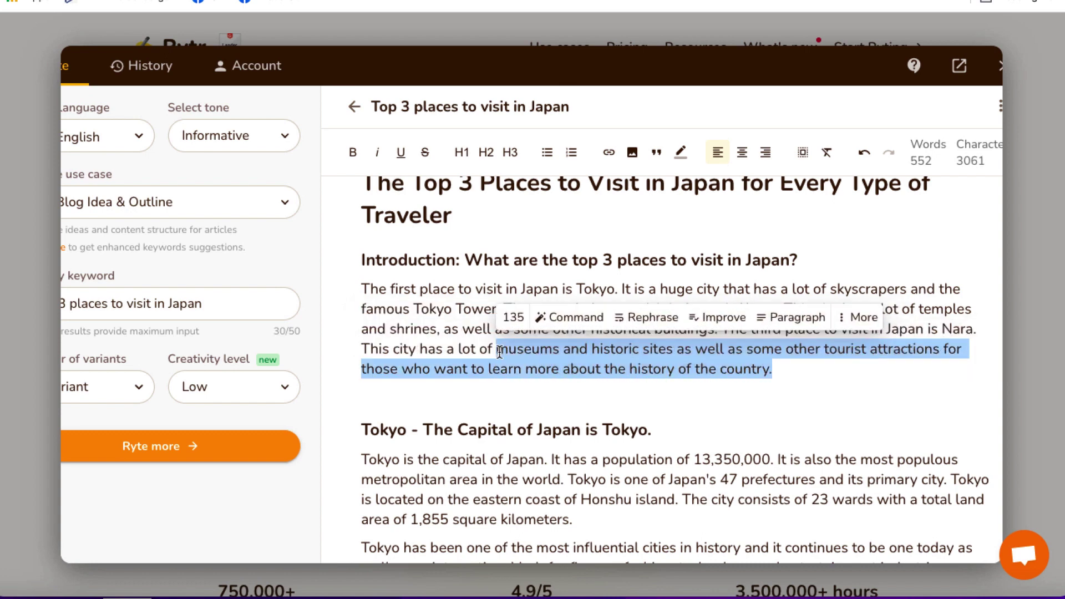
pyautogui.press('BackSpace')
pyautogui.write('temples and sh')
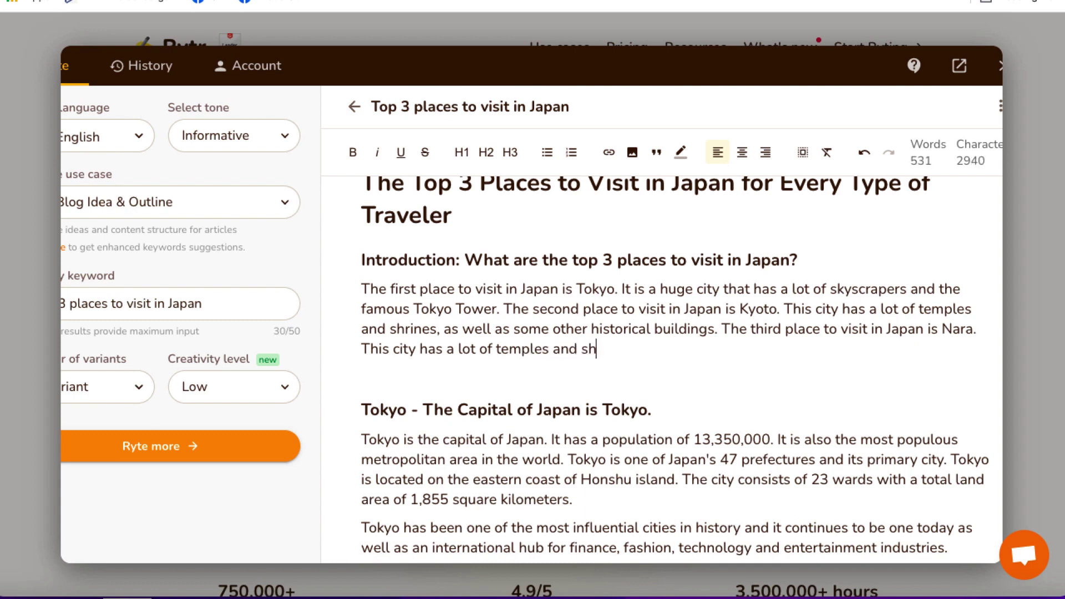
pyautogui.write('rines and is home ')
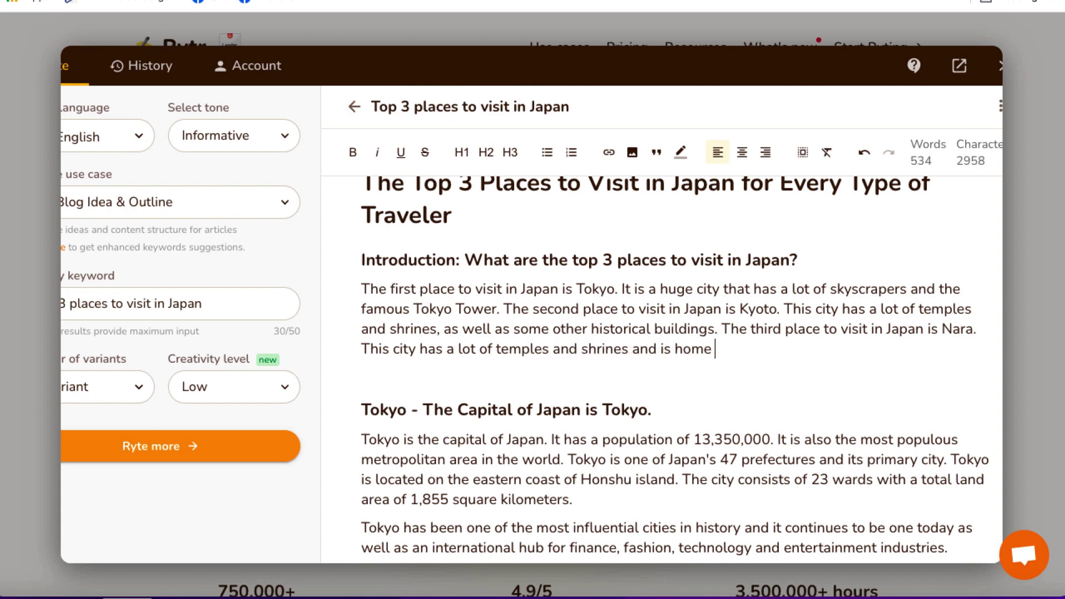
pyautogui.write('to a huge amo')
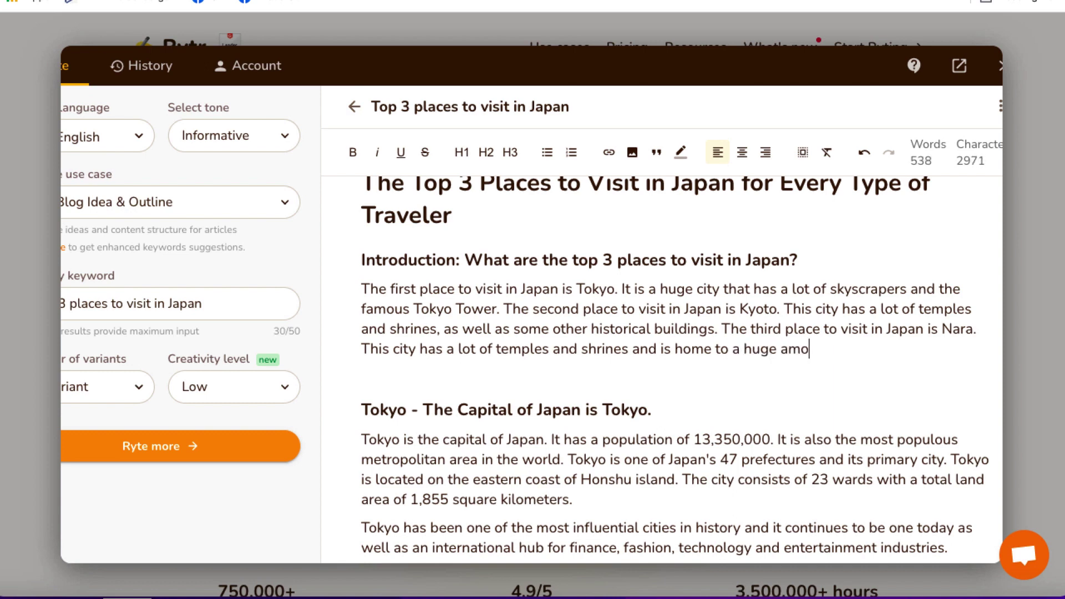
pyautogui.write('unt of deer.')
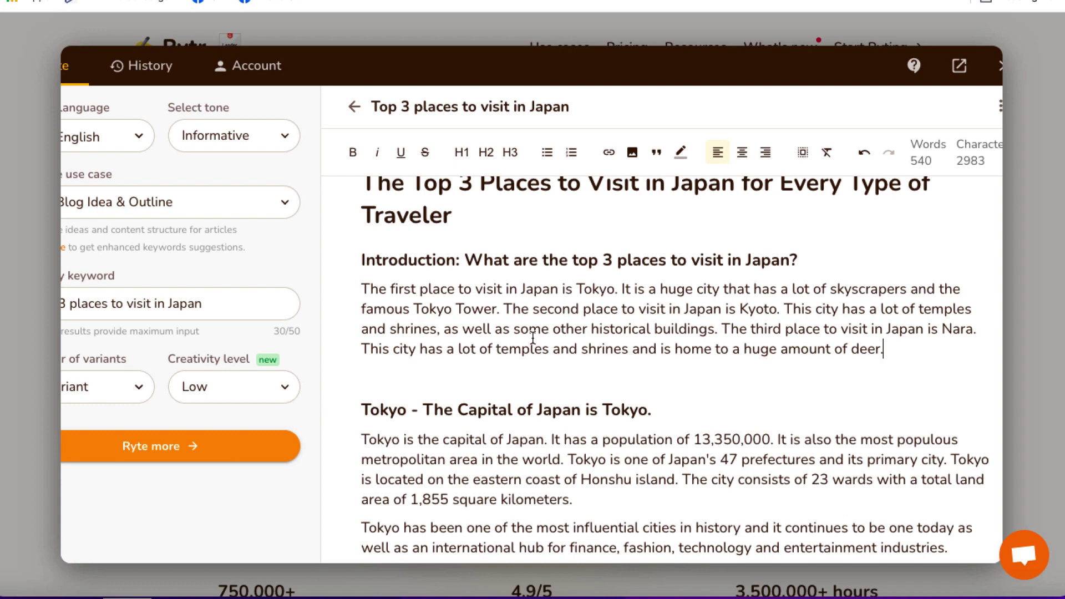
# Step: Insert blank space between the article title and the introduction heading
pyautogui.scroll(1, 624, 344)
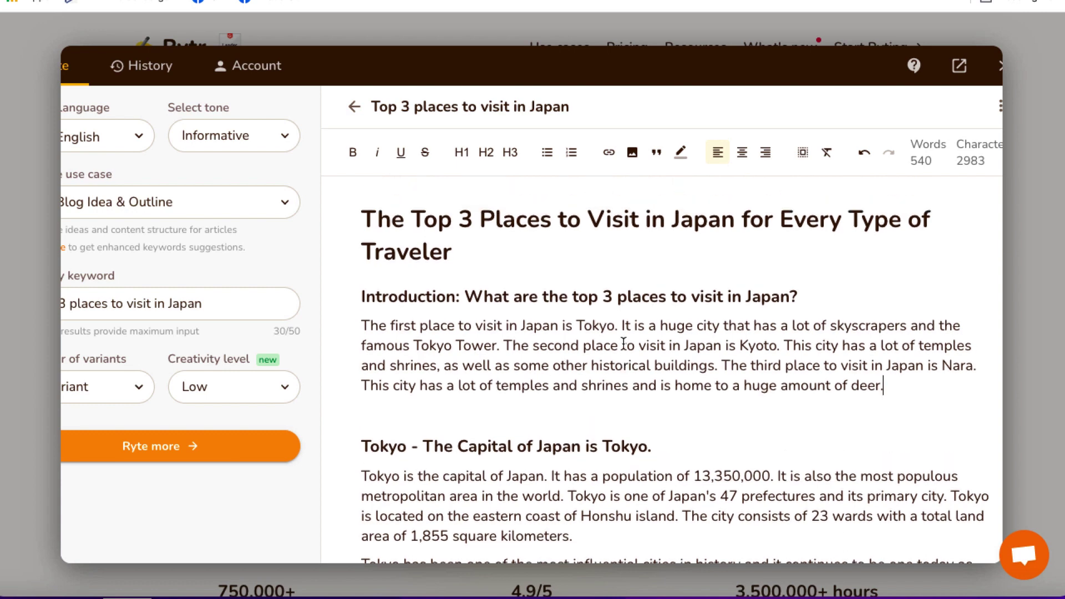
pyautogui.scroll(-1, 624, 344)
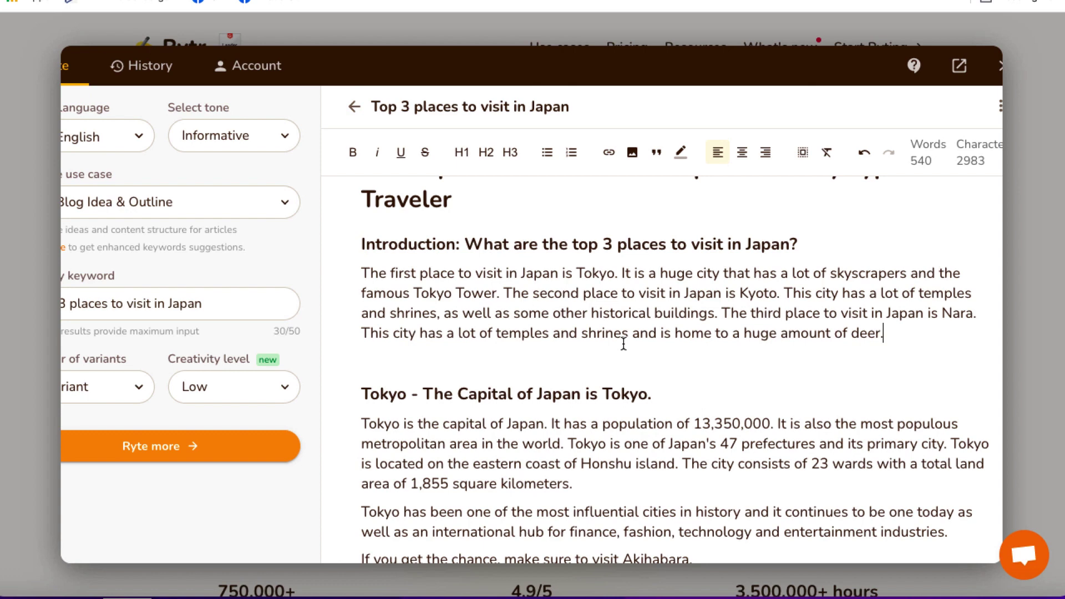
pyautogui.scroll(-1, 624, 344)
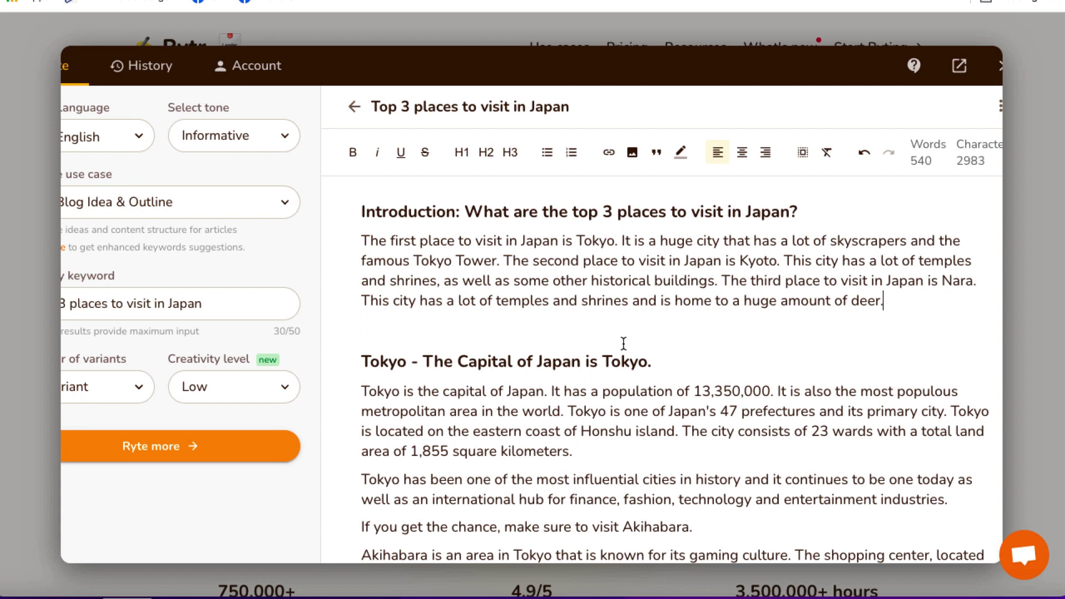
pyautogui.scroll(3, 624, 344)
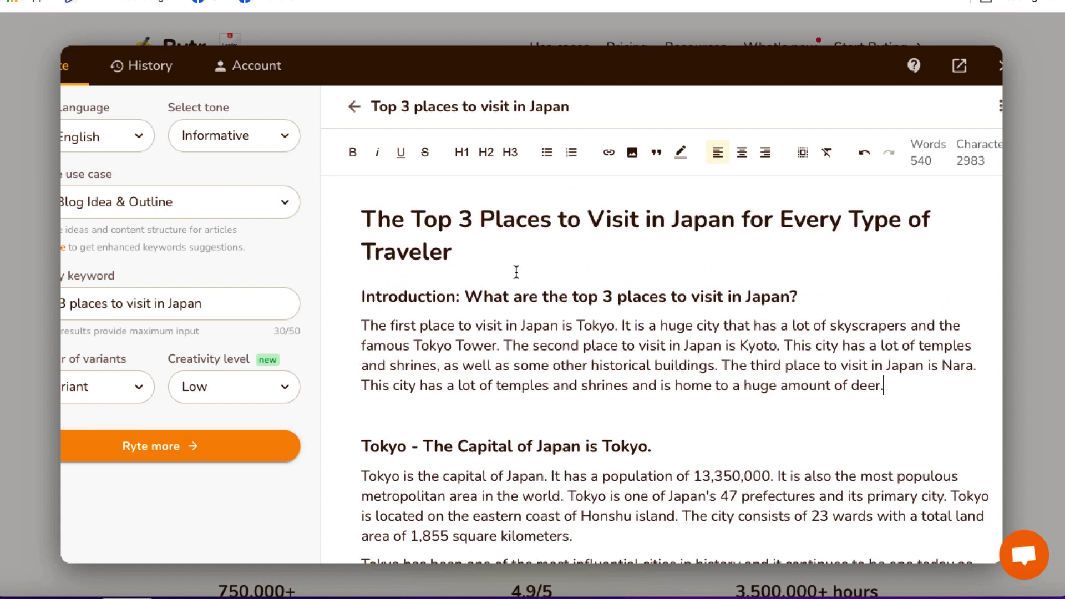
pyautogui.click(499, 253)
pyautogui.press('Return')
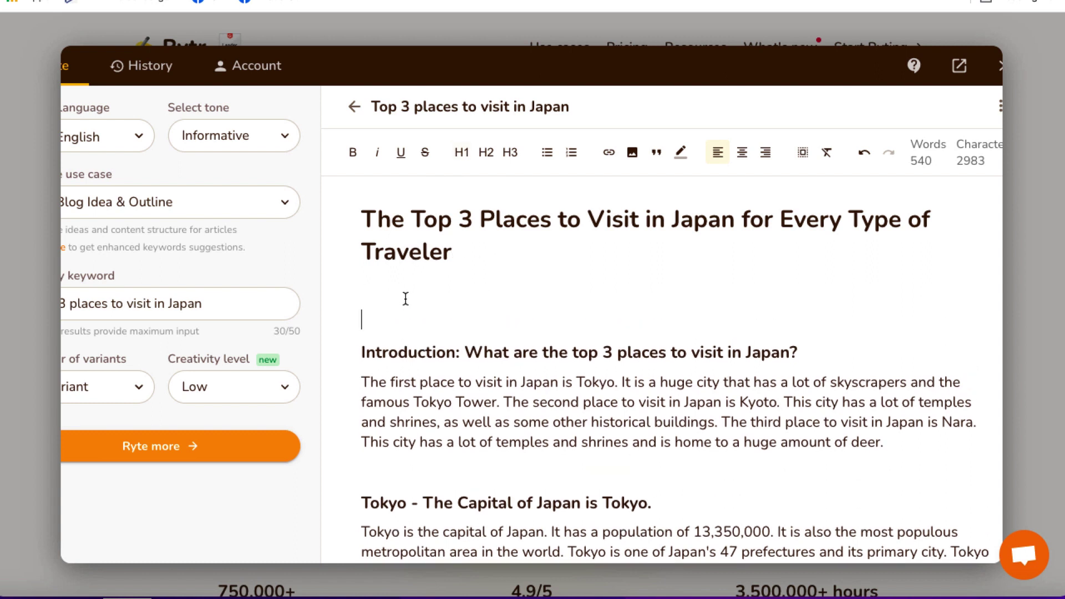
# Step: Read through the article and add a period after "complete" at the end of the Nara section
pyautogui.scroll(-5, 389, 295)
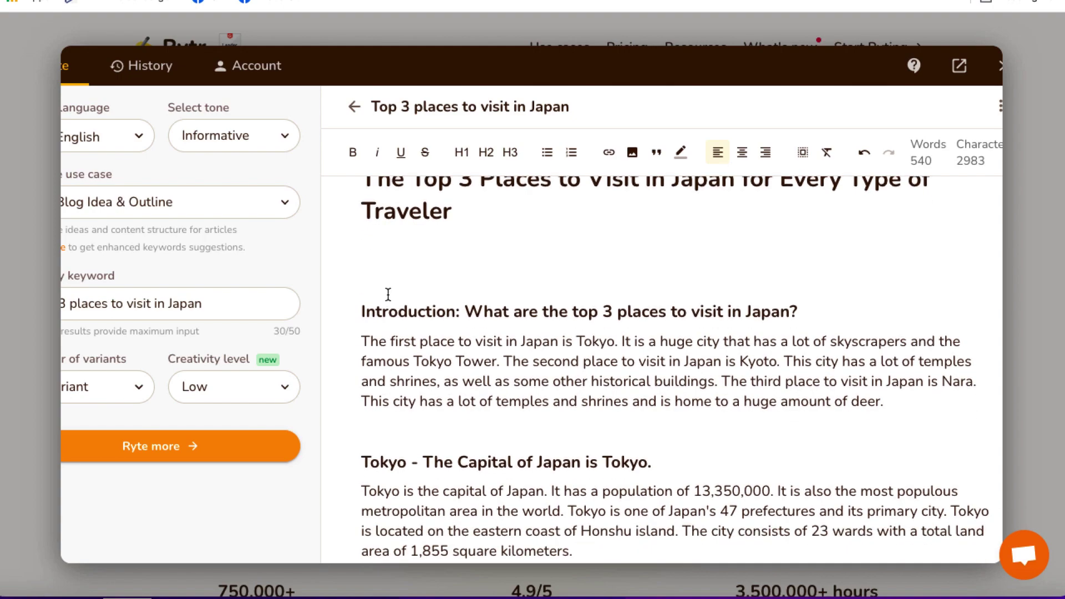
pyautogui.scroll(-10, 389, 294)
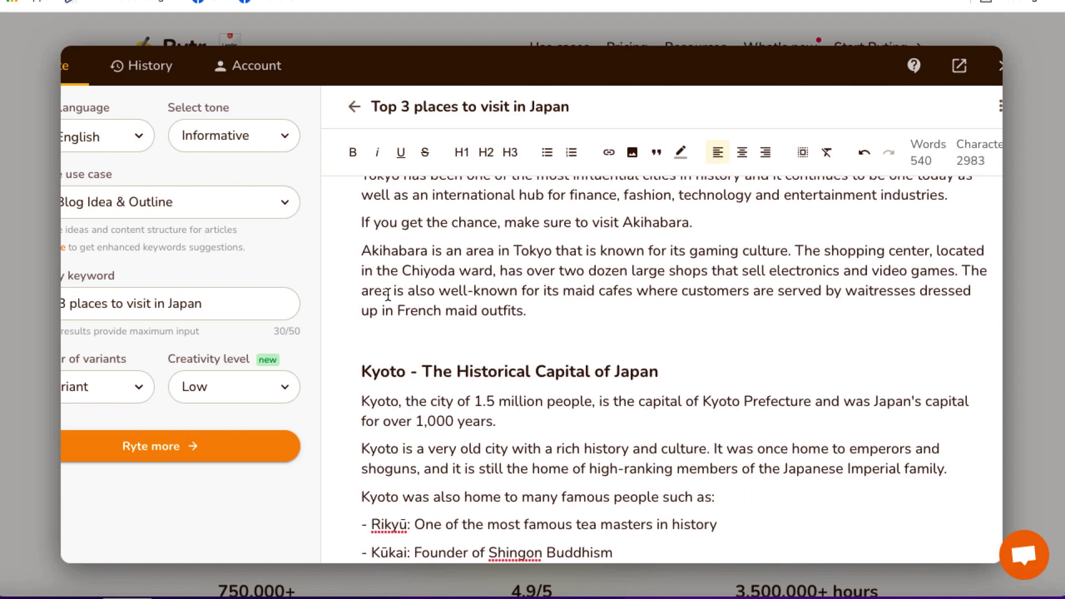
pyautogui.scroll(15, 388, 294)
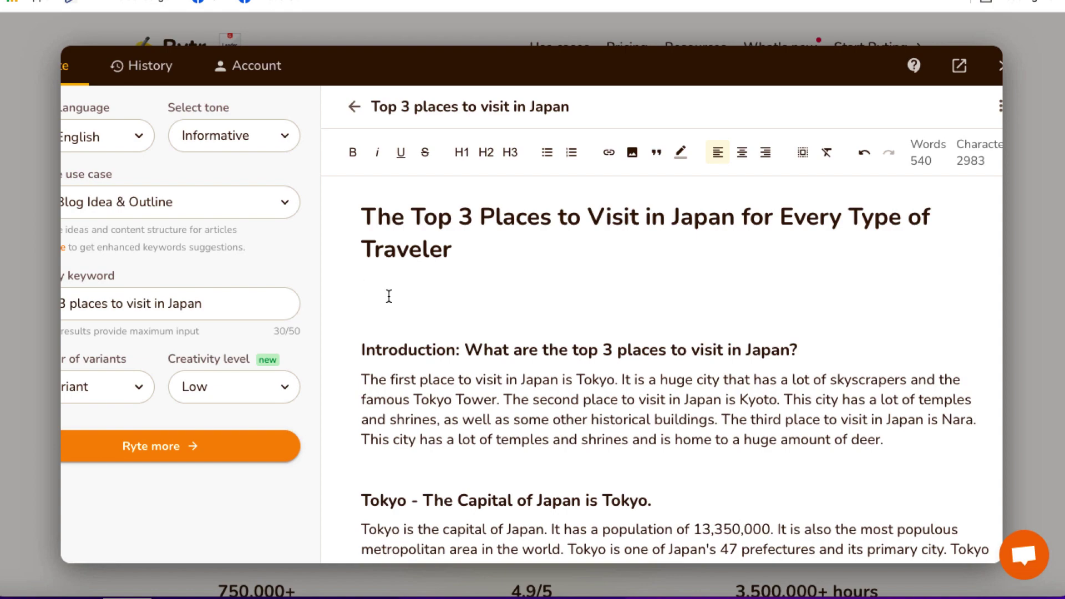
pyautogui.scroll(-7, 458, 351)
pyautogui.scroll(-10, 458, 353)
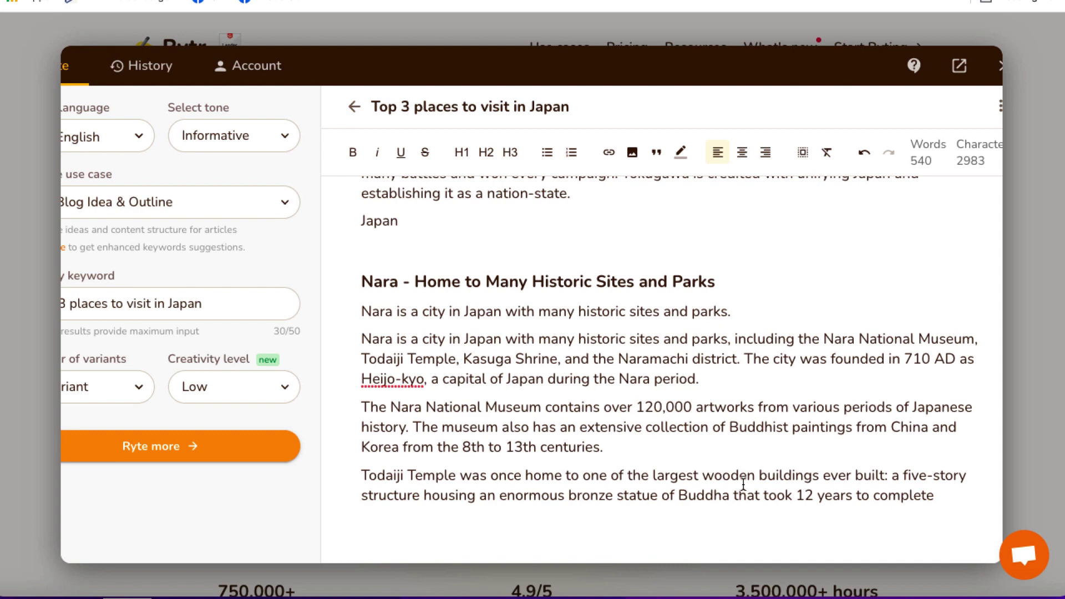
pyautogui.click(959, 500)
pyautogui.write('.')
pyautogui.hscroll(-2, 665, 350)
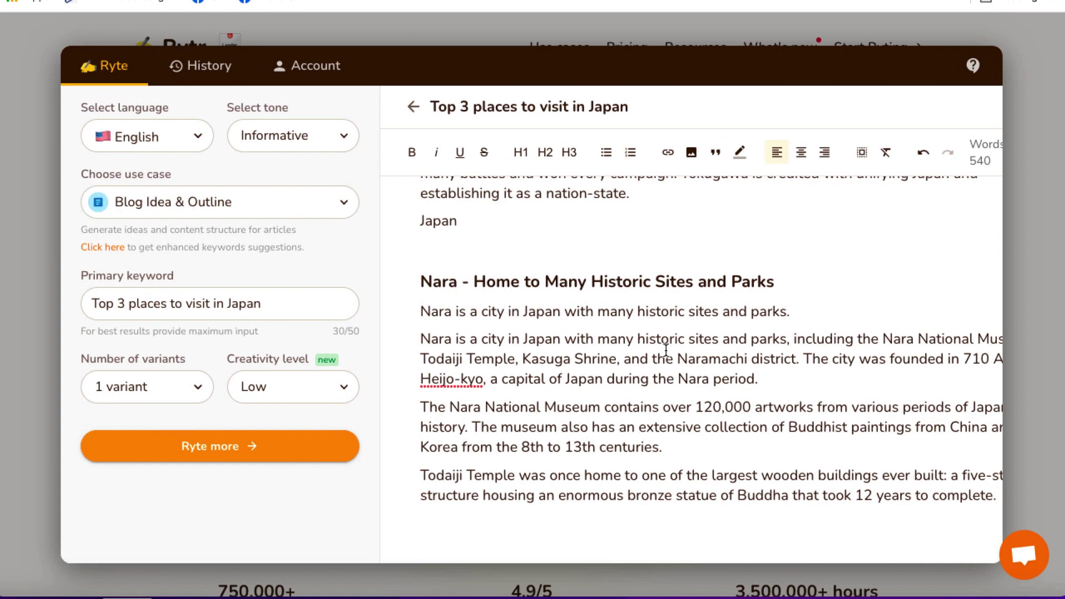
pyautogui.scroll(10, 666, 350)
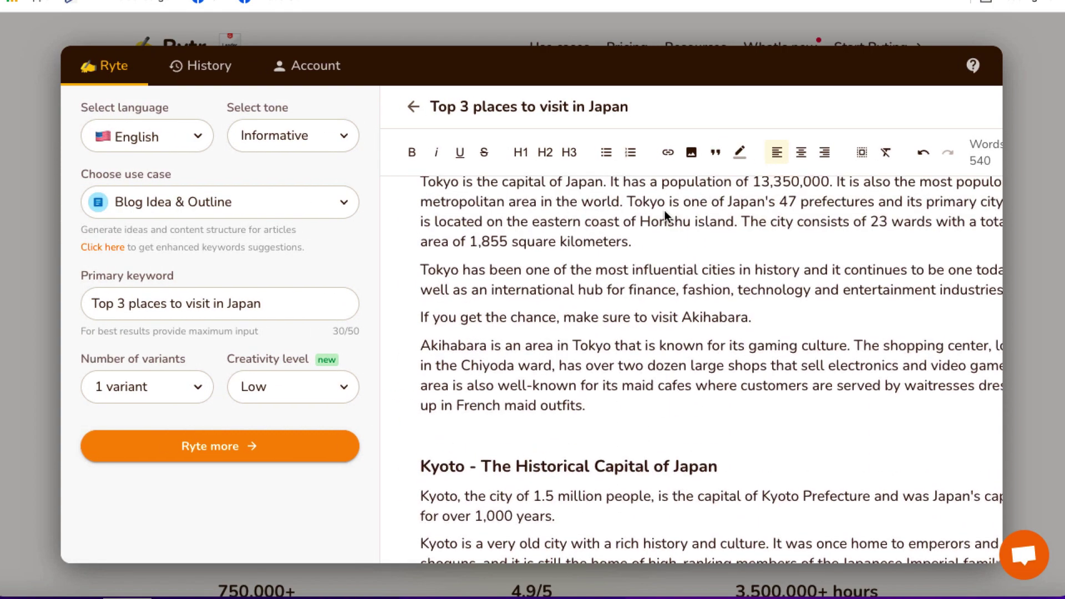
pyautogui.scroll(-10, 653, 395)
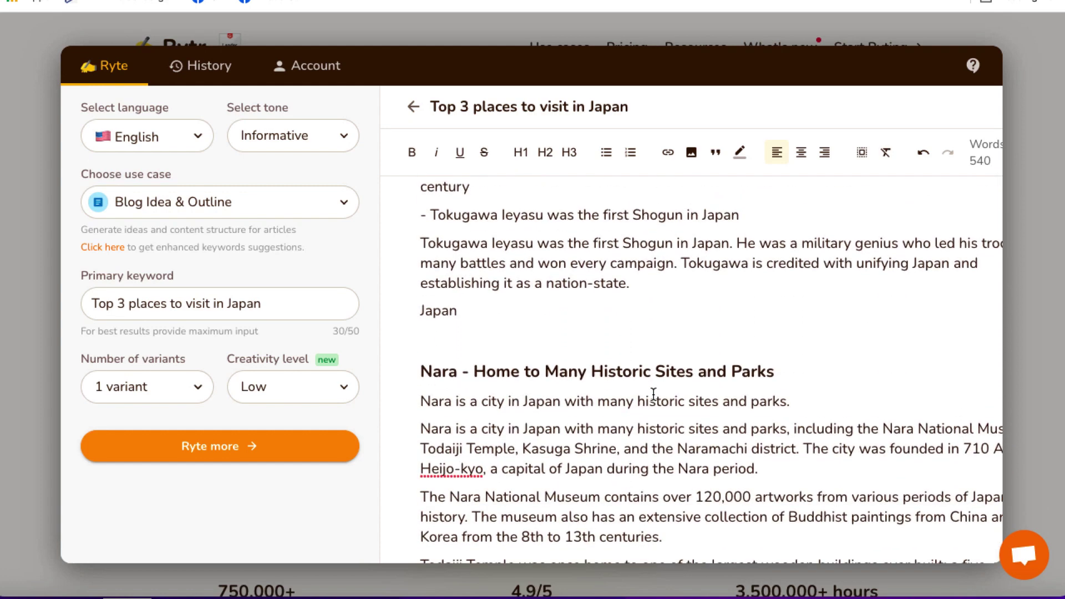